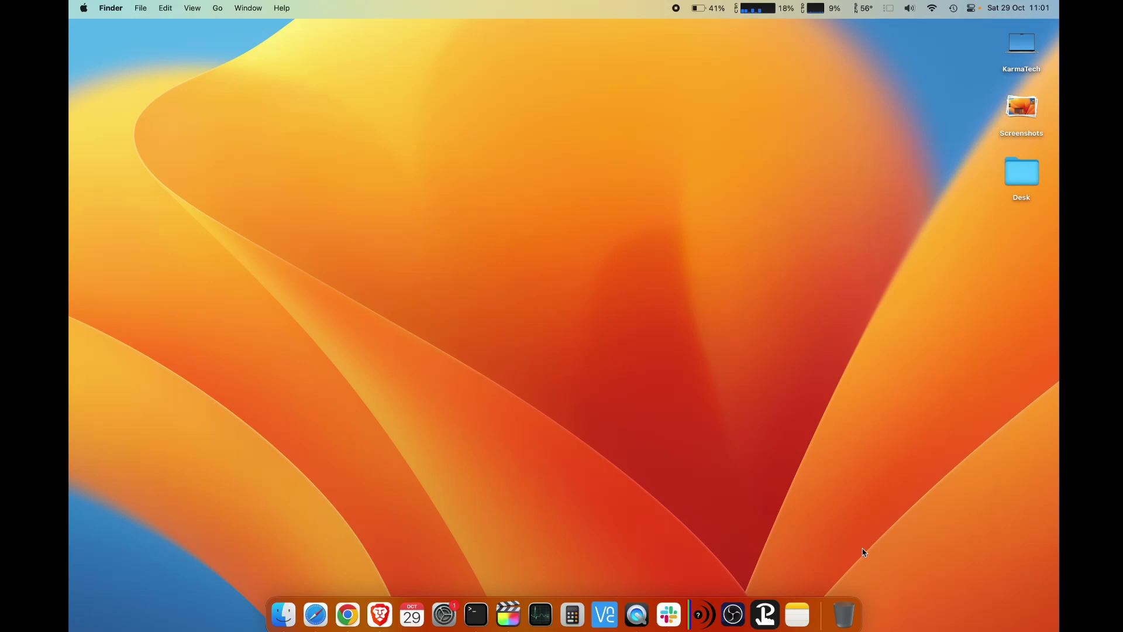
Launch Chrome from the Dock on Wikipedia and stretch its window to sit just above the Dock.
right_click(821, 614)
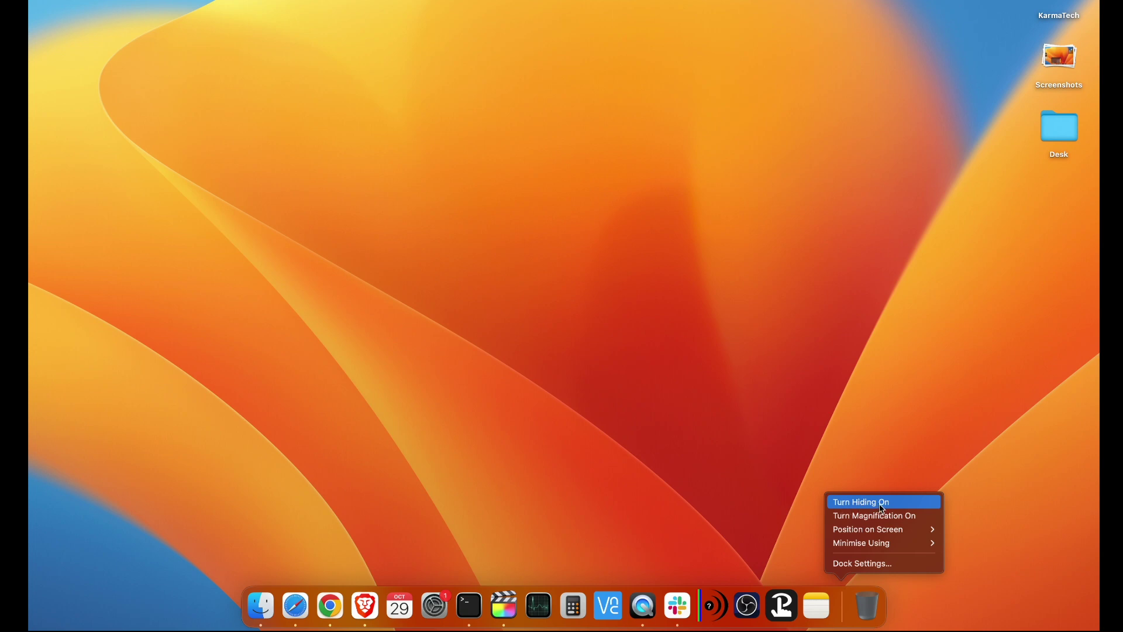
left_click(724, 421)
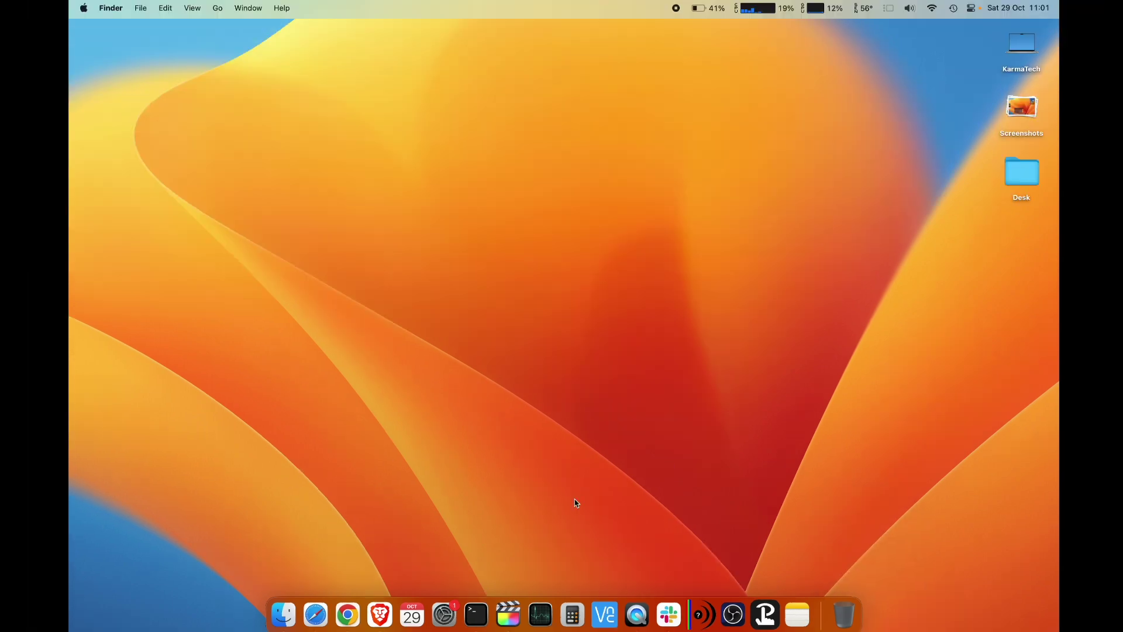
left_click(348, 614)
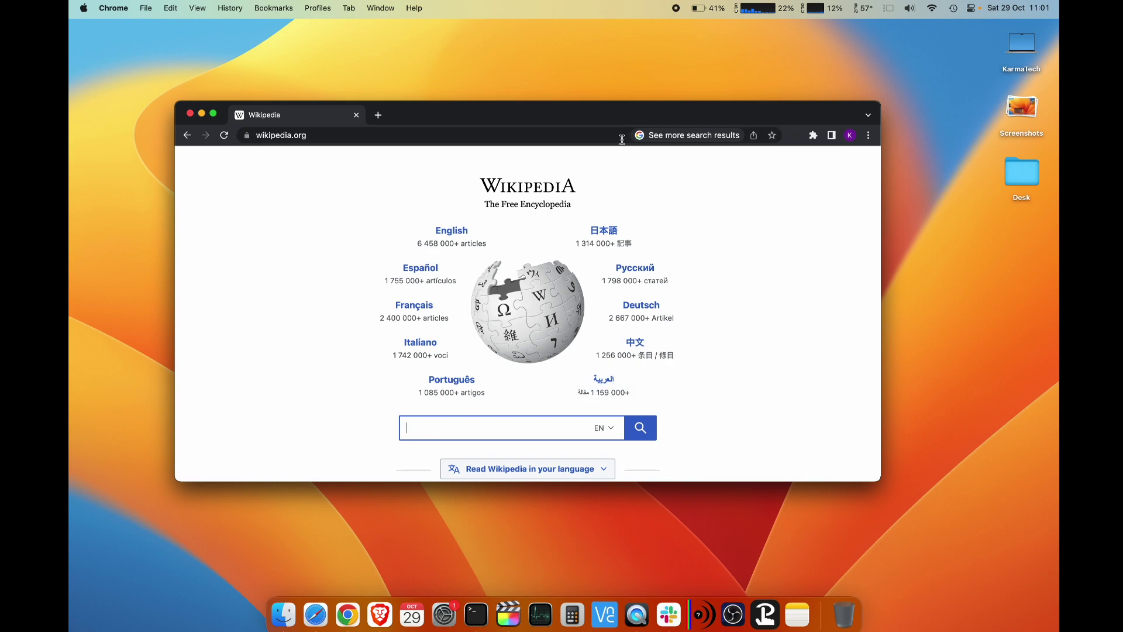
double_click(549, 119)
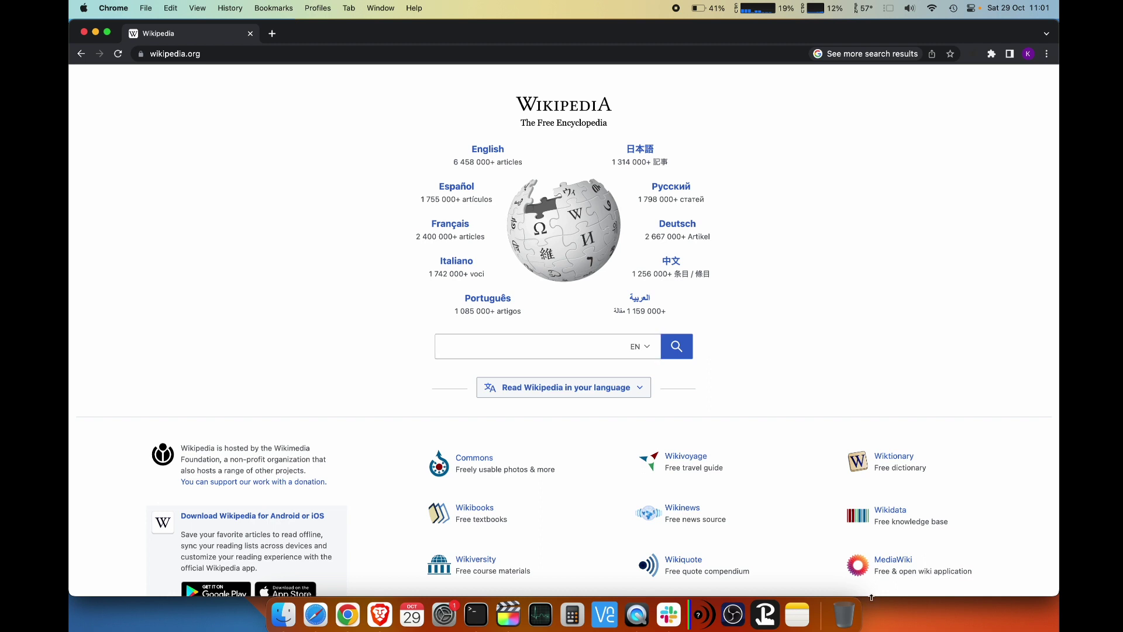
left_click_drag(871, 597, 831, 593)
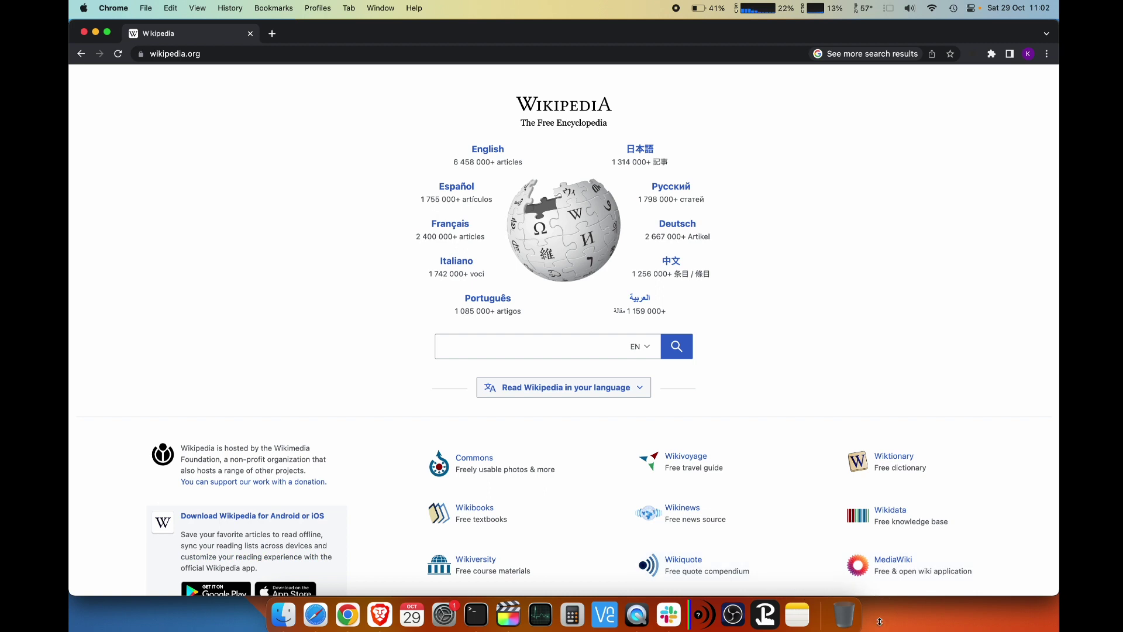
Turn Dock hiding on, then return Chrome's Wikipedia window to a smaller centred size.
right_click(821, 614)
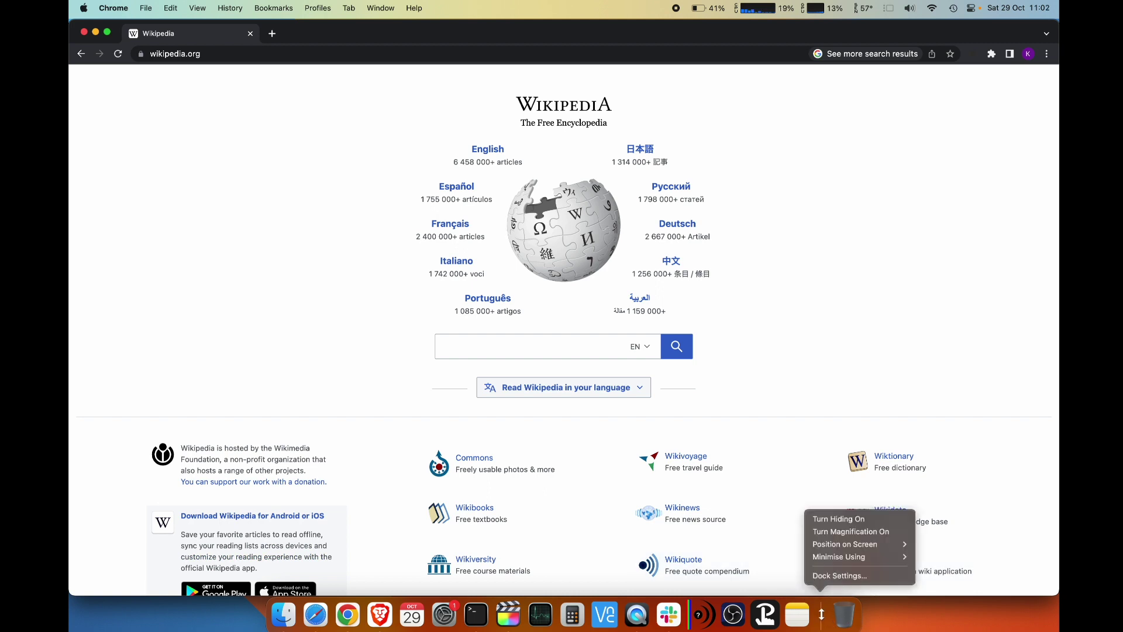
left_click(841, 519)
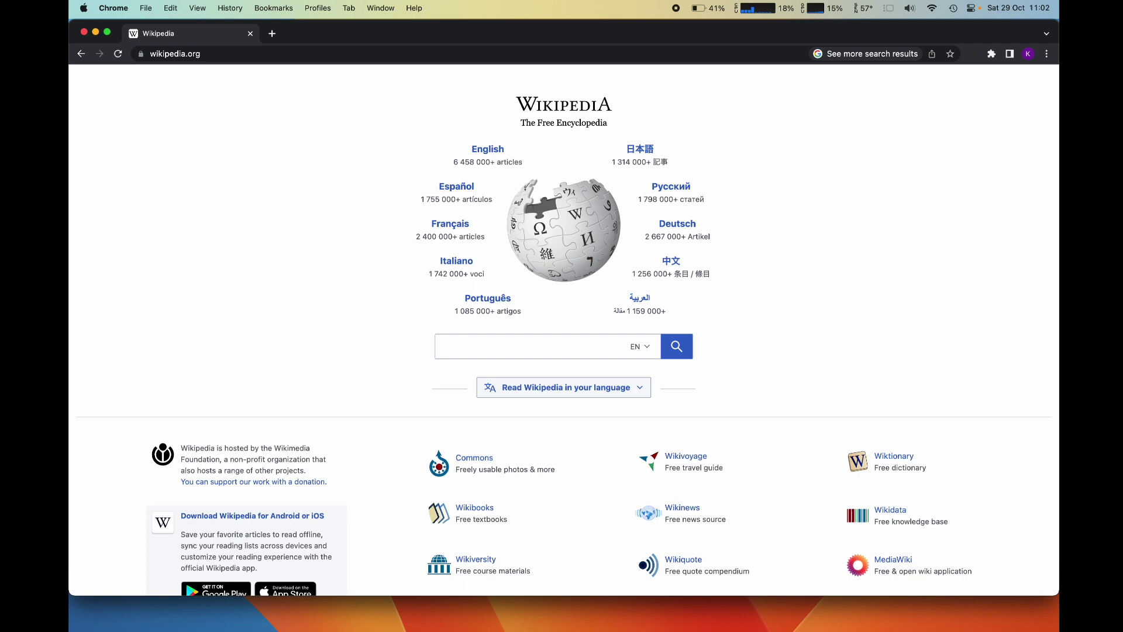
key("ctrl+alt+BackSpace")
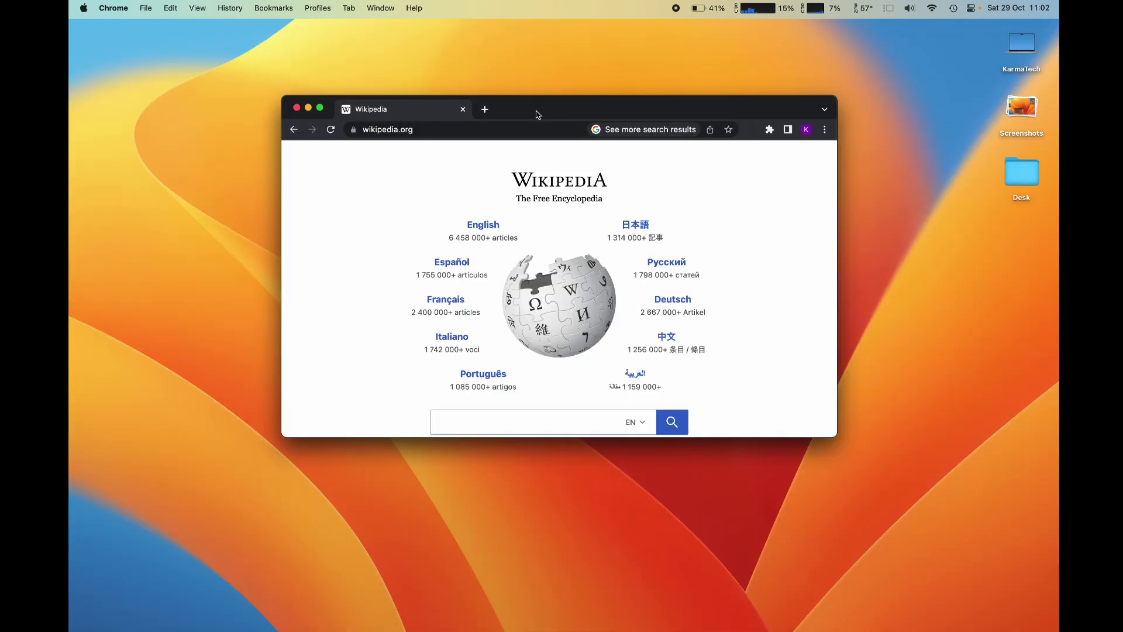
key("ctrl+alt+Return")
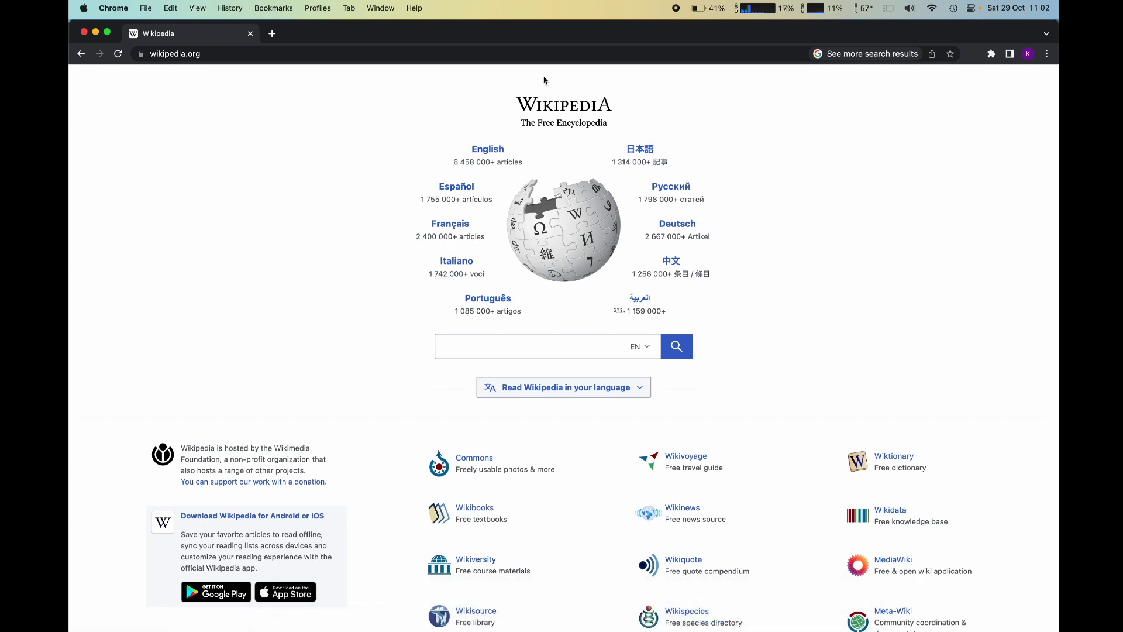
double_click(539, 38)
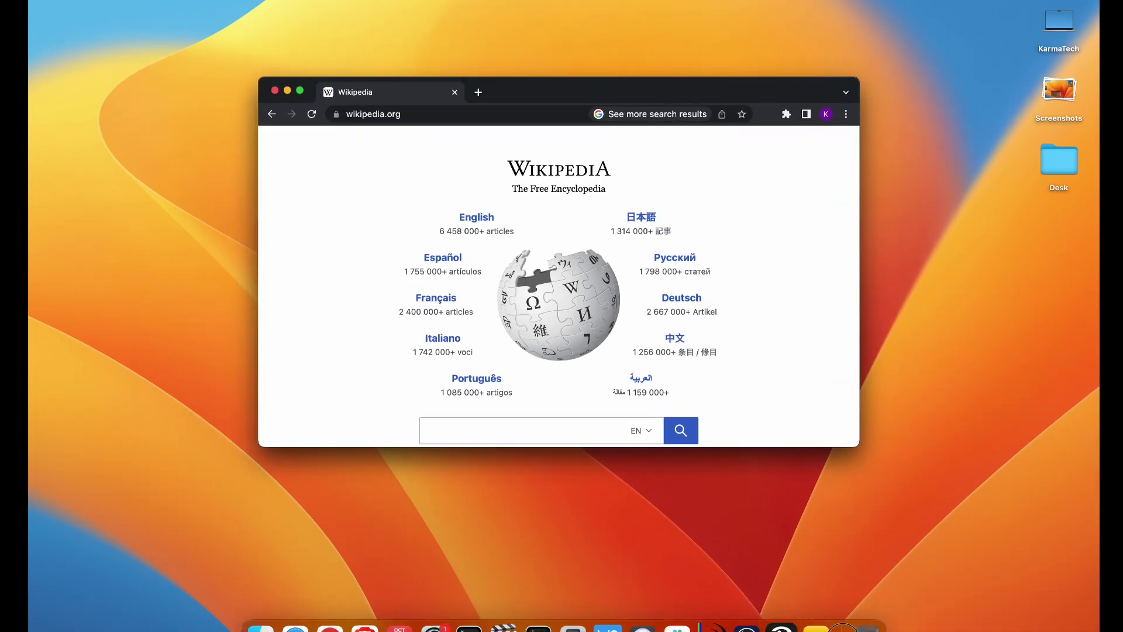
Turn Dock hiding off, then drag the Dock separator to make the icons larger.
right_click(842, 624)
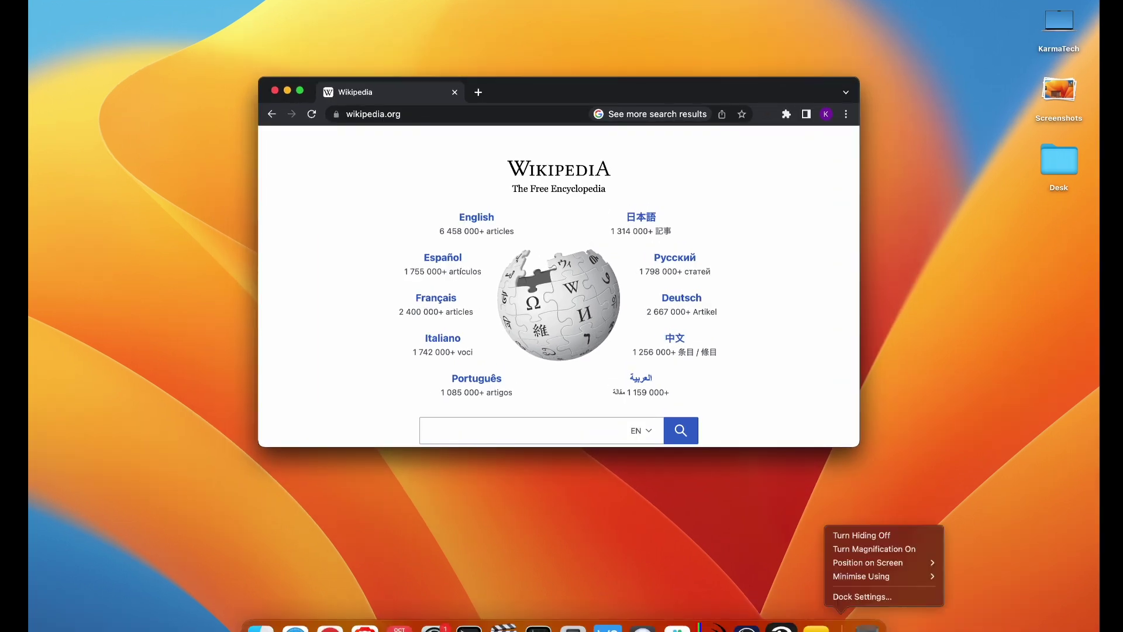
left_click(884, 536)
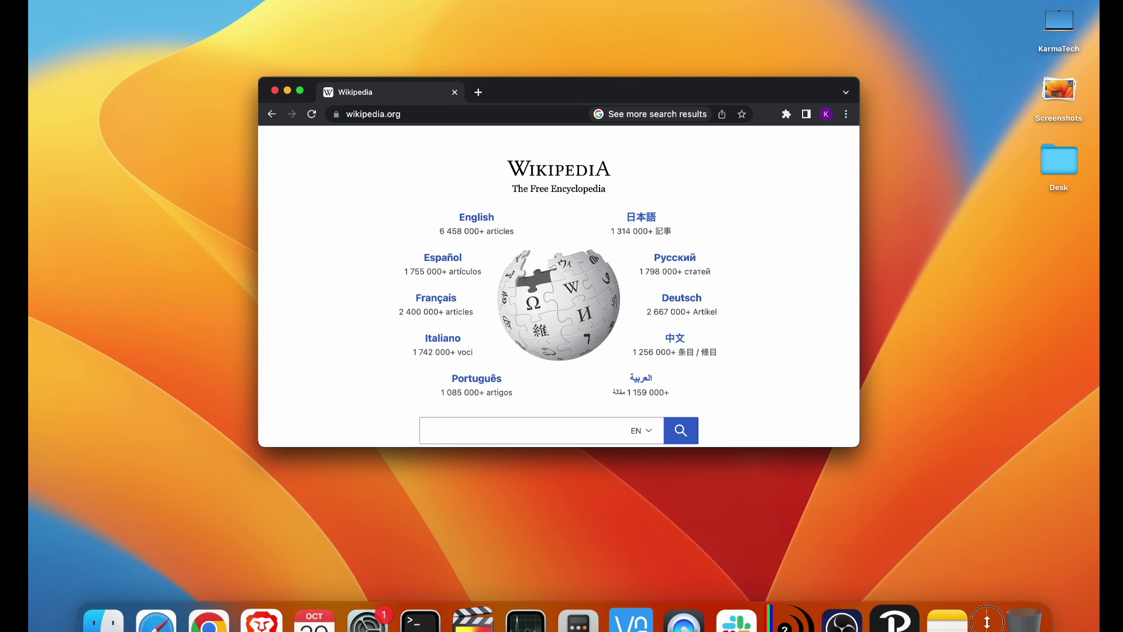
left_click_drag(987, 621, 984, 631)
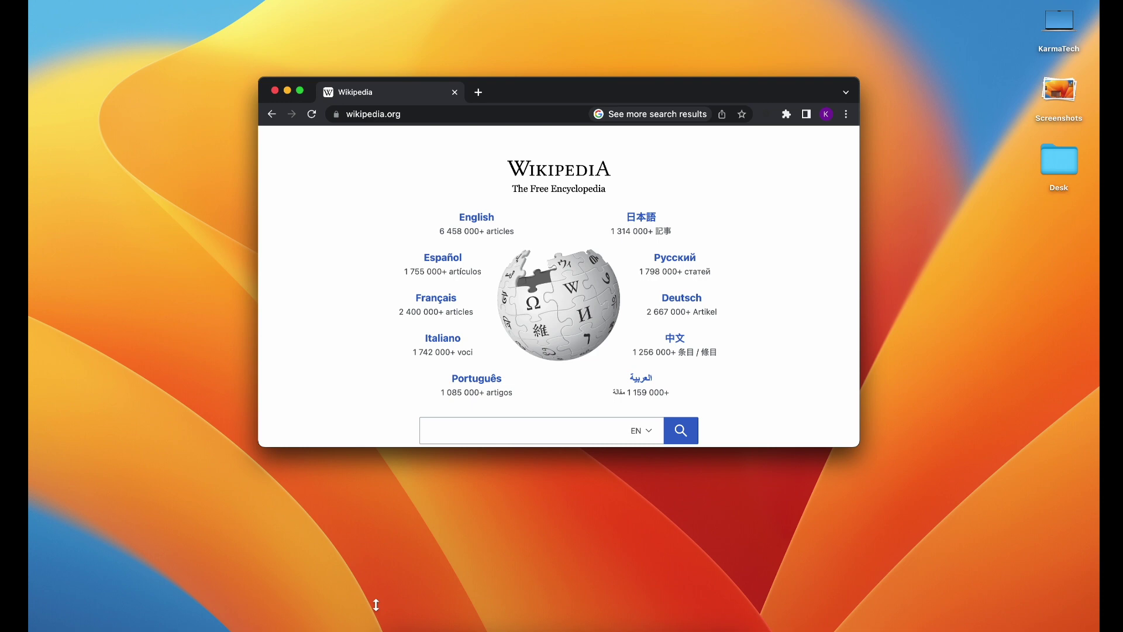
left_click(466, 553)
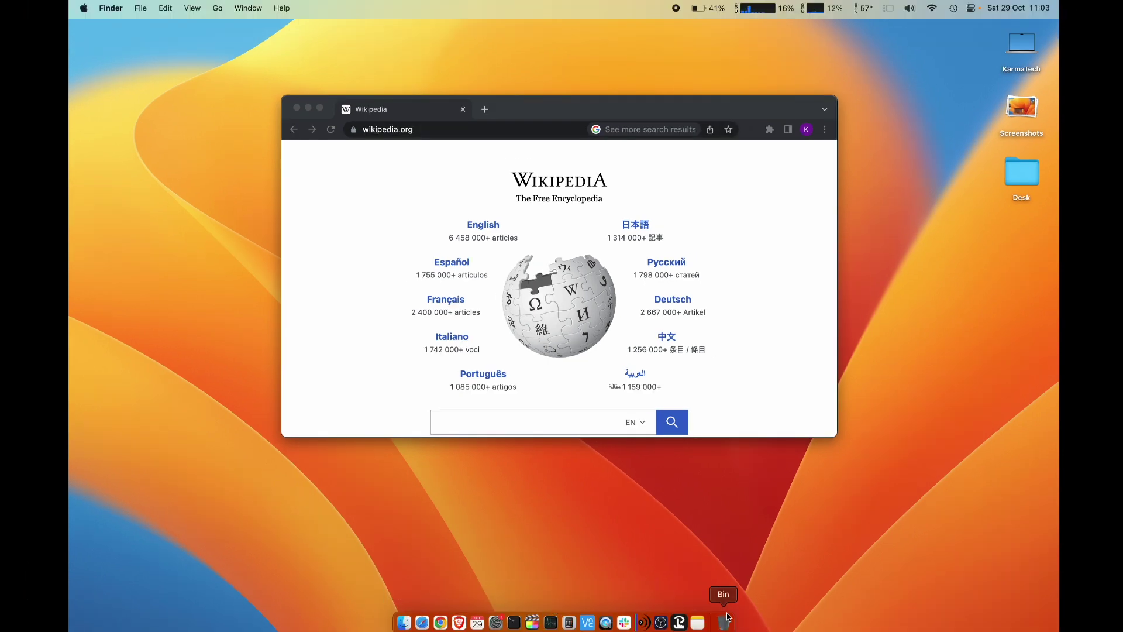
left_click_drag(710, 623, 718, 602)
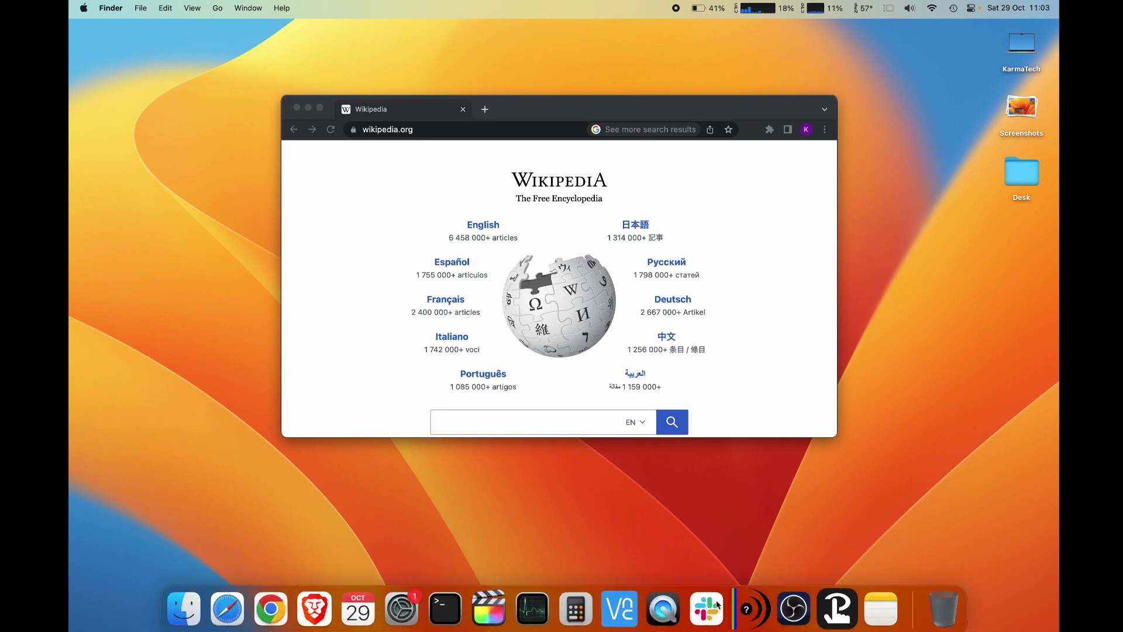
Shrink the Dock back to small icons by dragging its separator down.
right_click(914, 608)
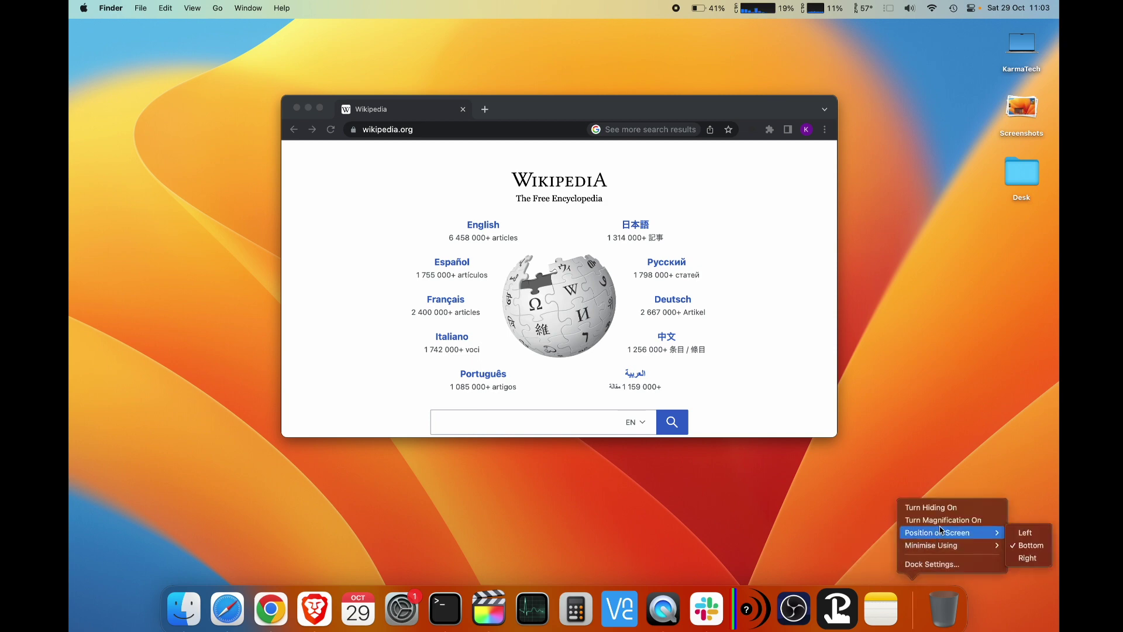
left_click(915, 590)
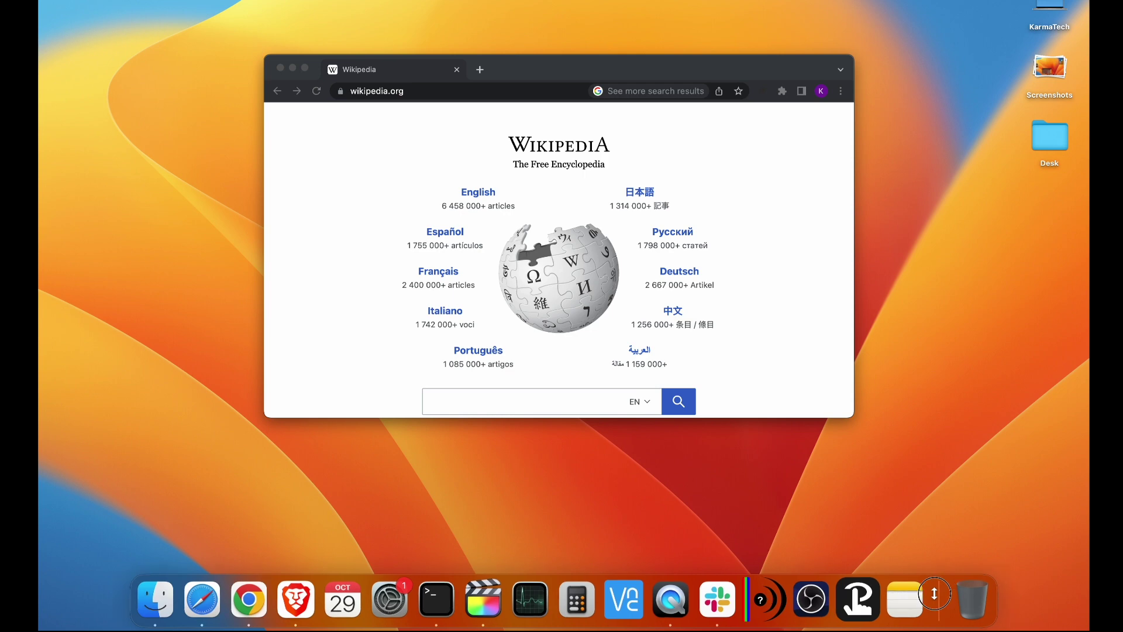
left_click_drag(935, 593, 927, 609)
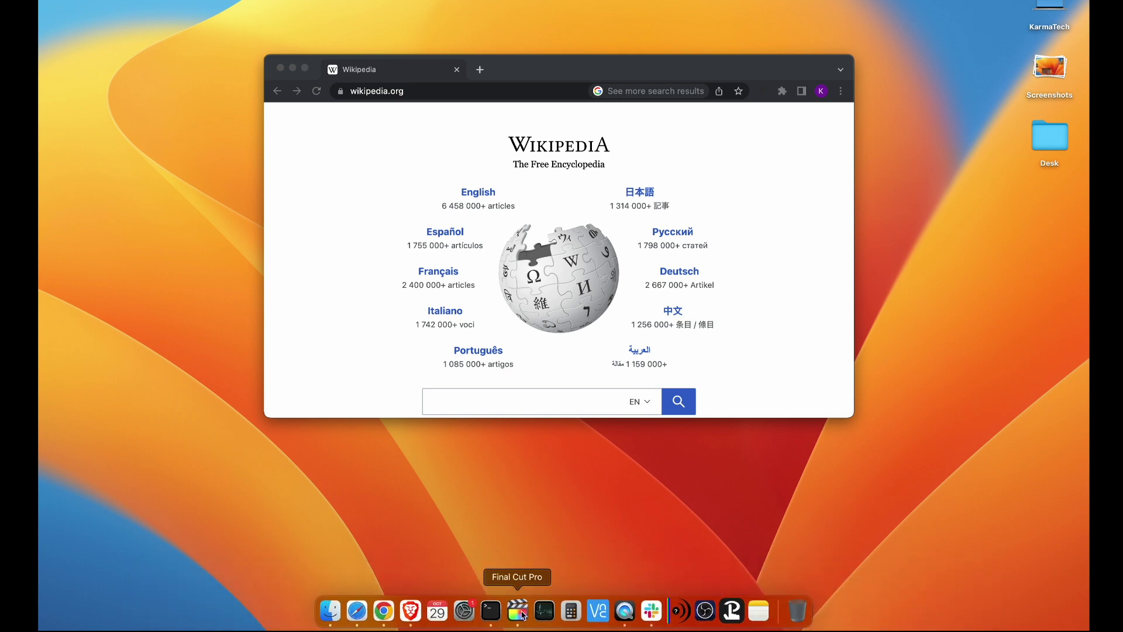
Turn Dock magnification on, then turn it off again.
right_click(779, 612)
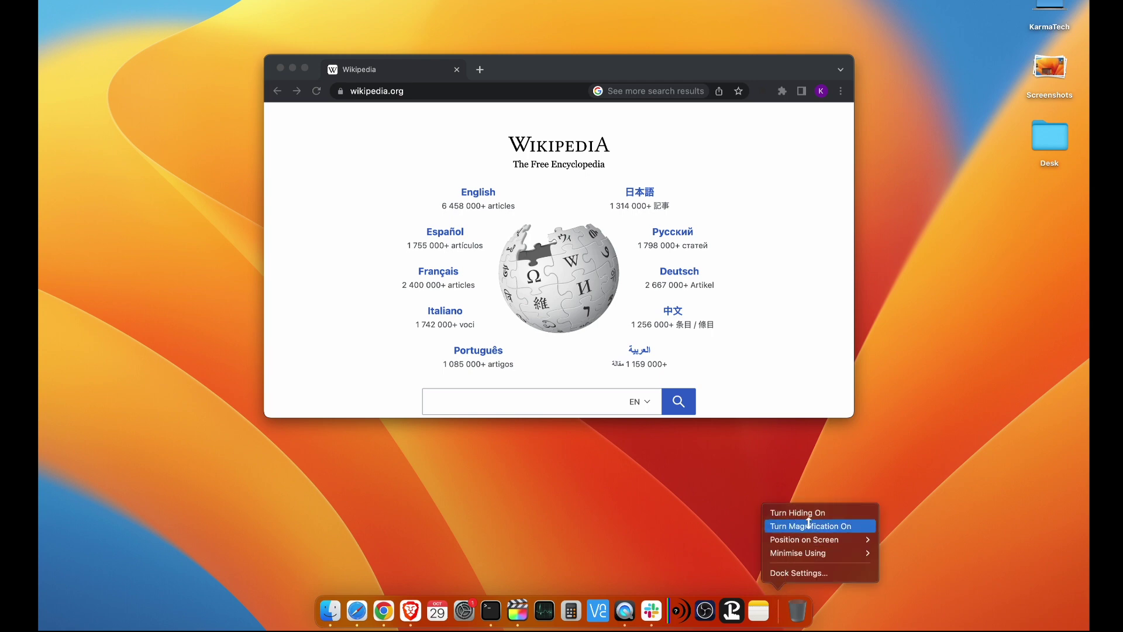
left_click(837, 526)
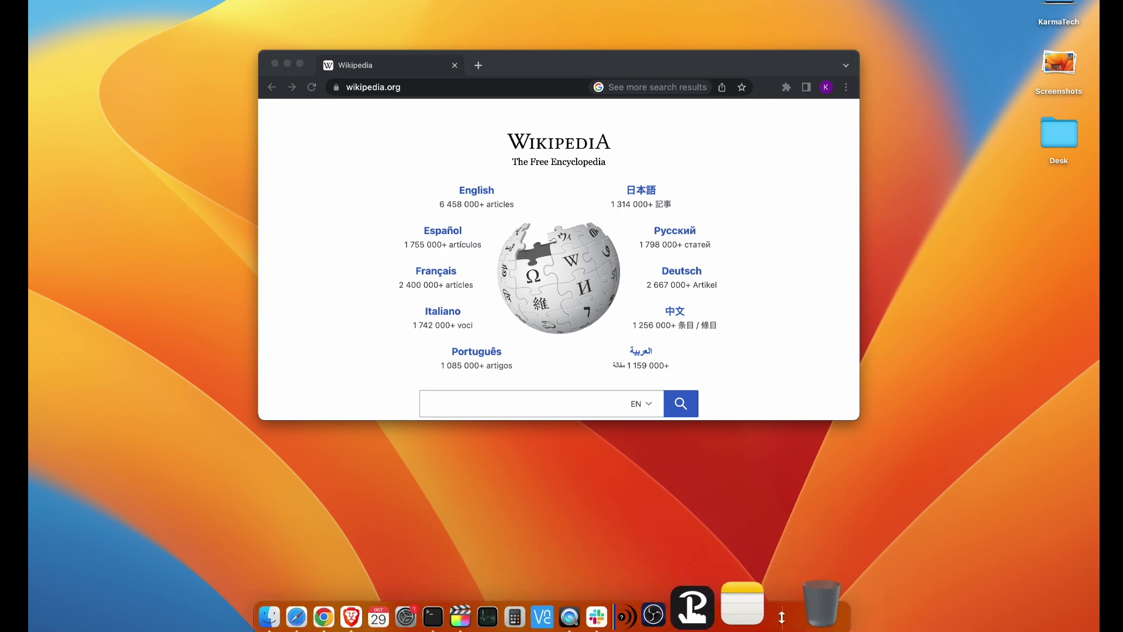
right_click(783, 617)
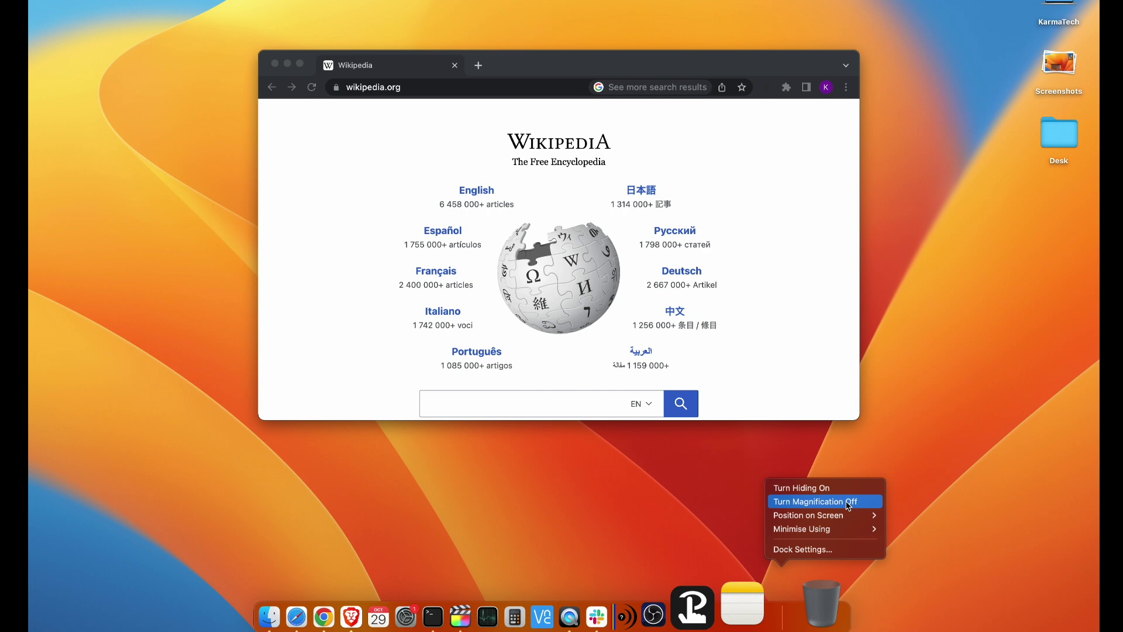
left_click(848, 501)
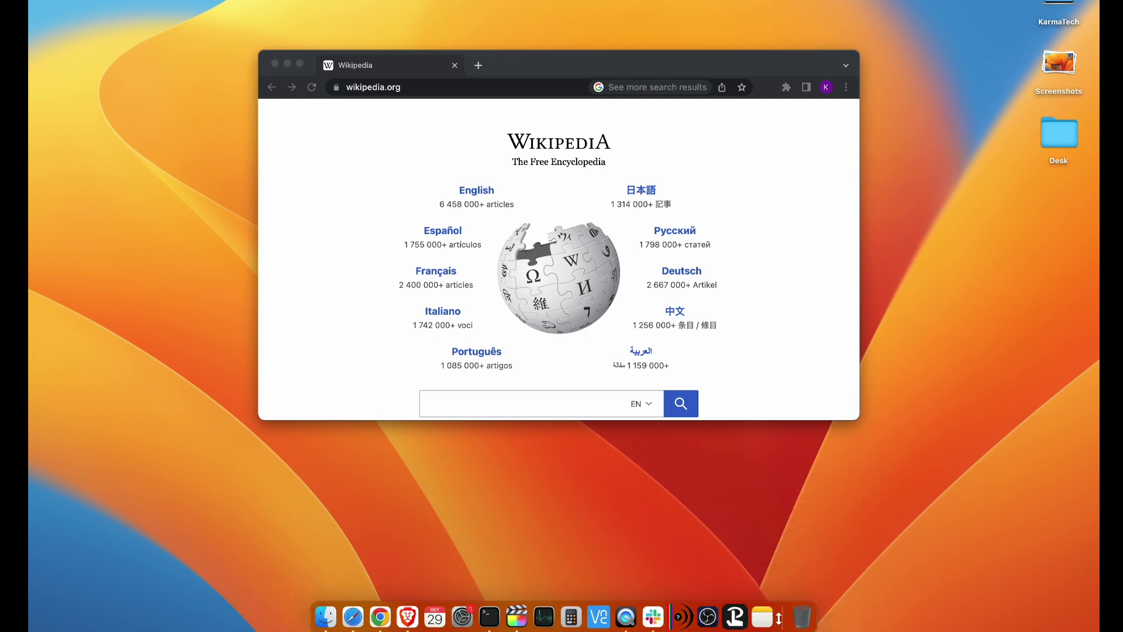
Enlarge the Dock icons slightly and review the Dock's Minimise Using options.
left_click_drag(782, 617, 800, 605)
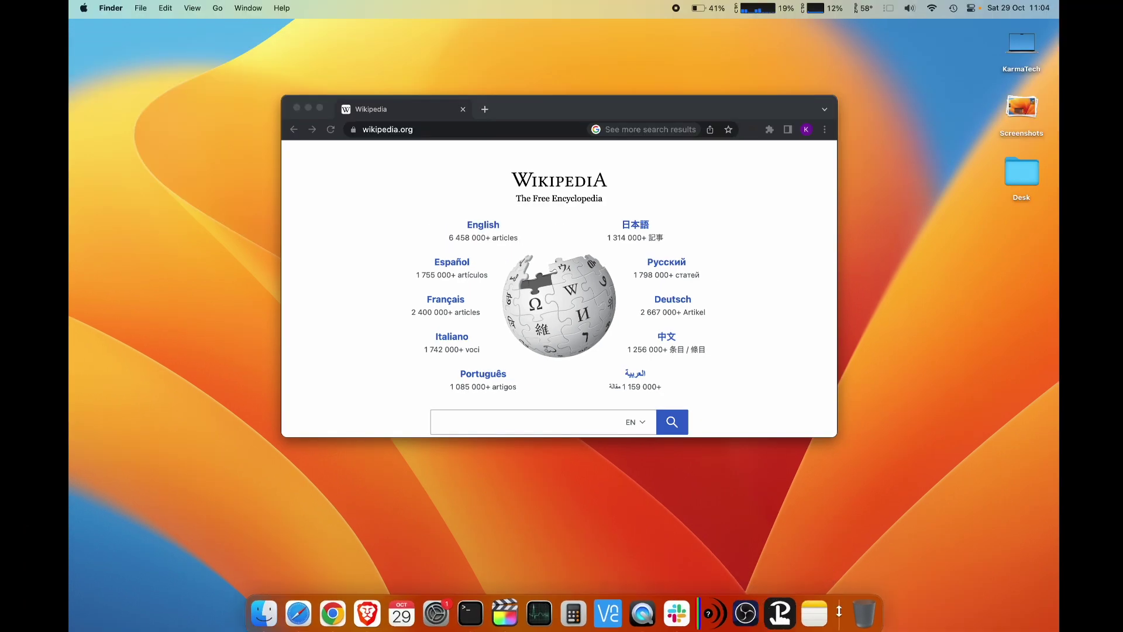
right_click(839, 610)
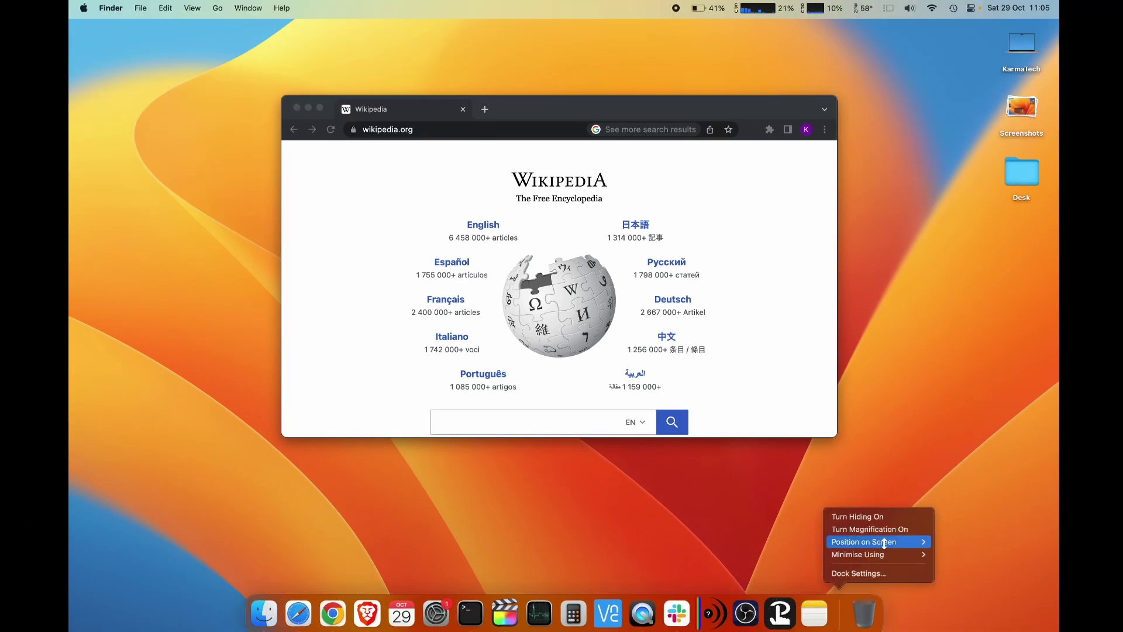
mouse_move(898, 540)
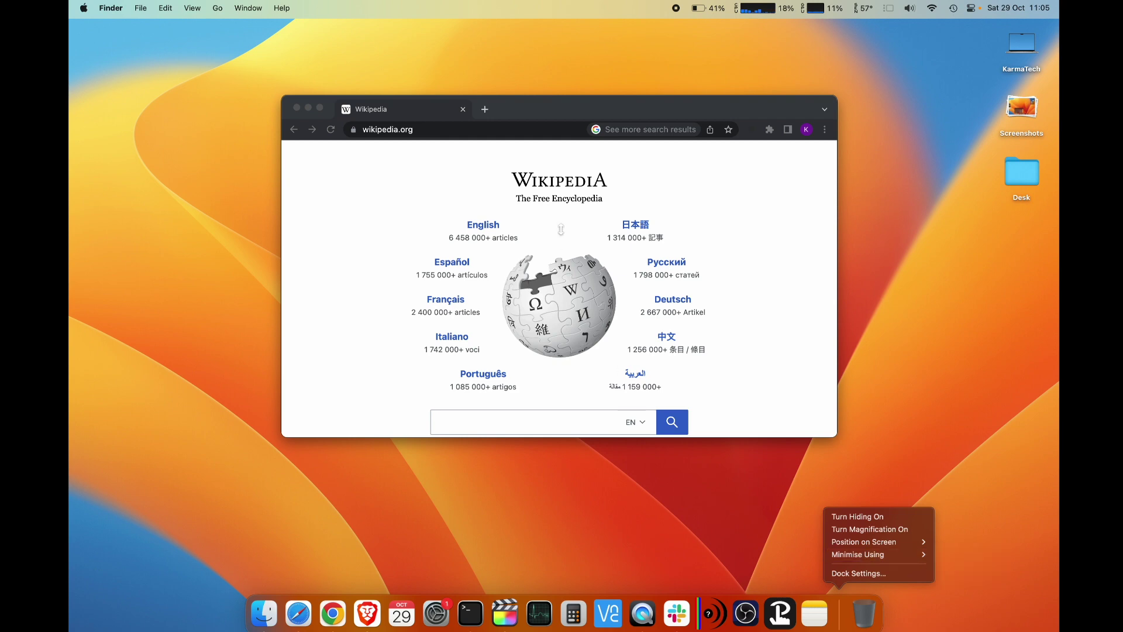
Minimise the Wikipedia window with the Scale effect, restore it, then minimise it again.
left_click(525, 107)
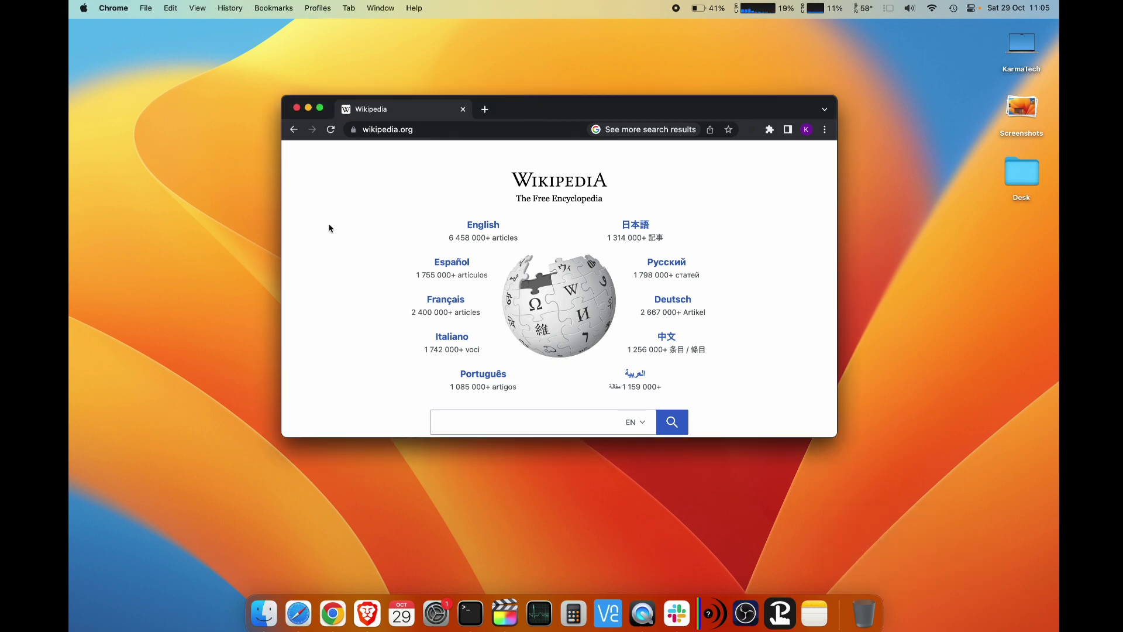
left_click(307, 107)
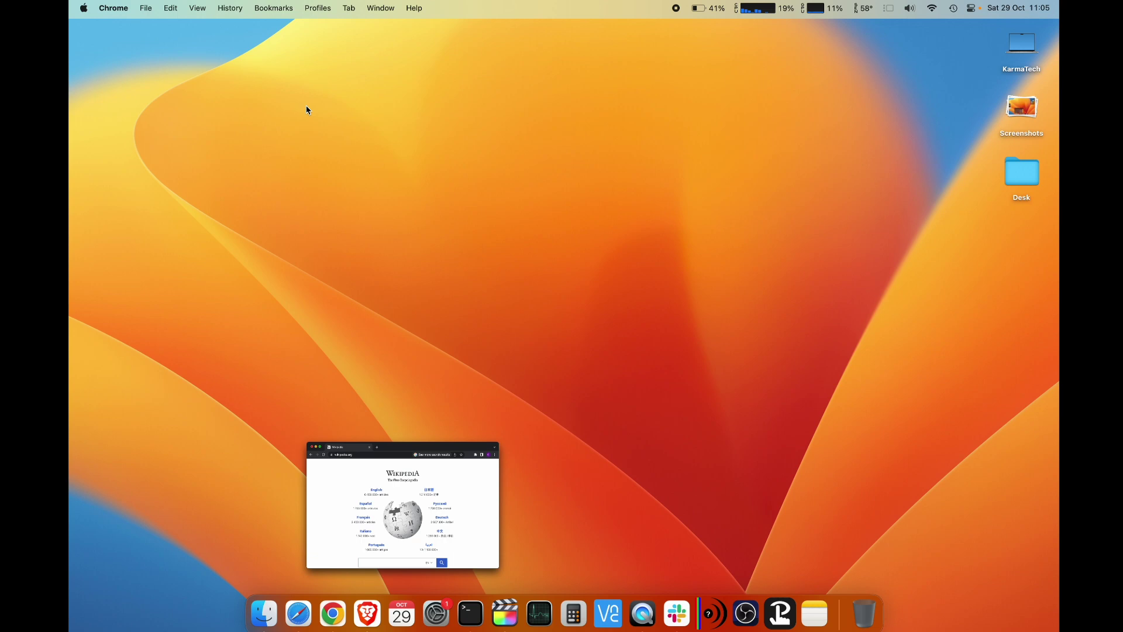
left_click(332, 613)
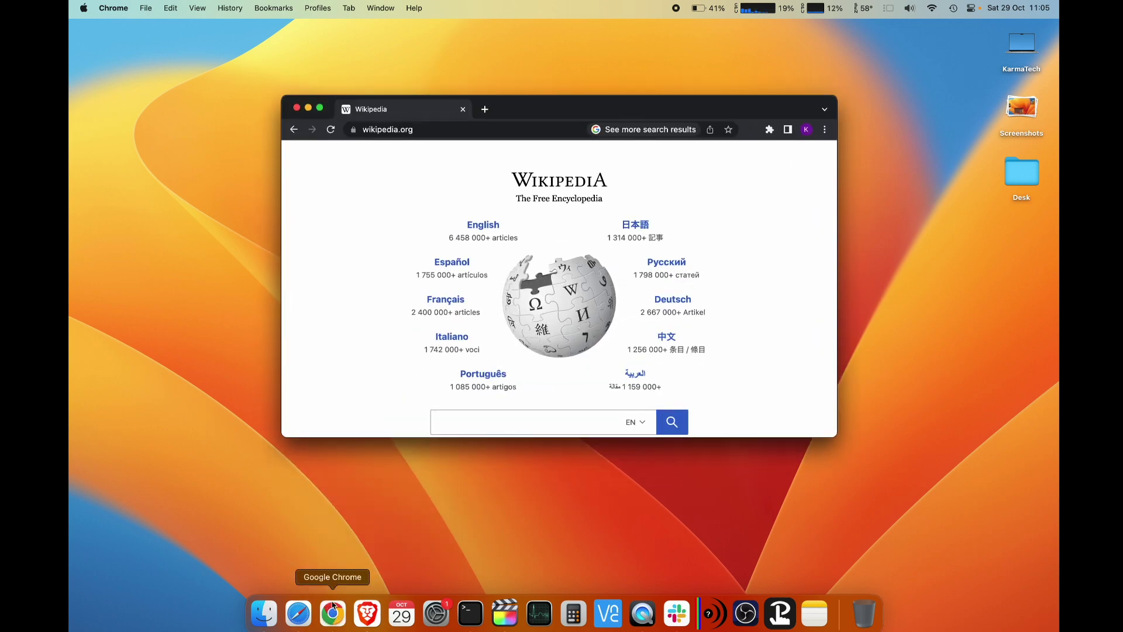
left_click(308, 109)
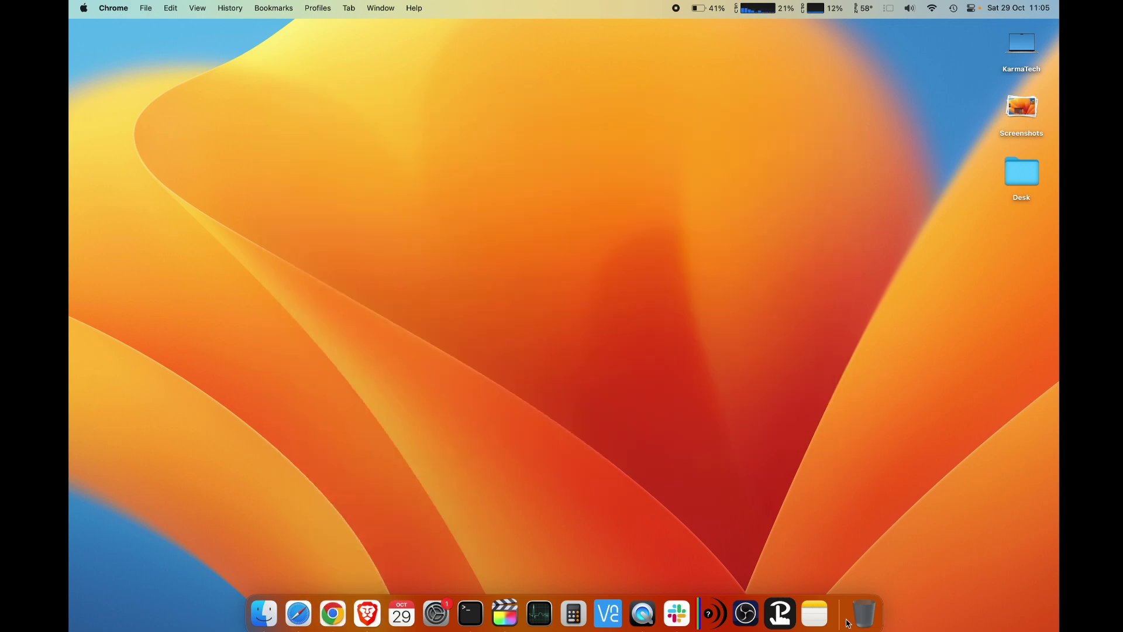
Set the Dock's Minimise Using option to Genie Effect.
right_click(841, 616)
mouse_move(880, 554)
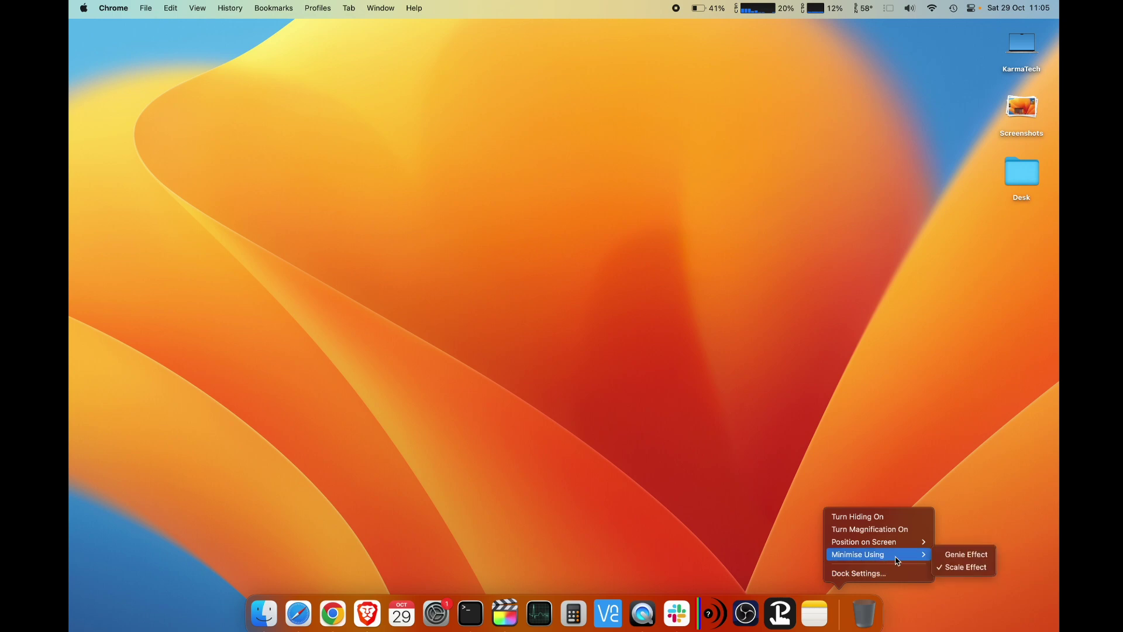
left_click(962, 554)
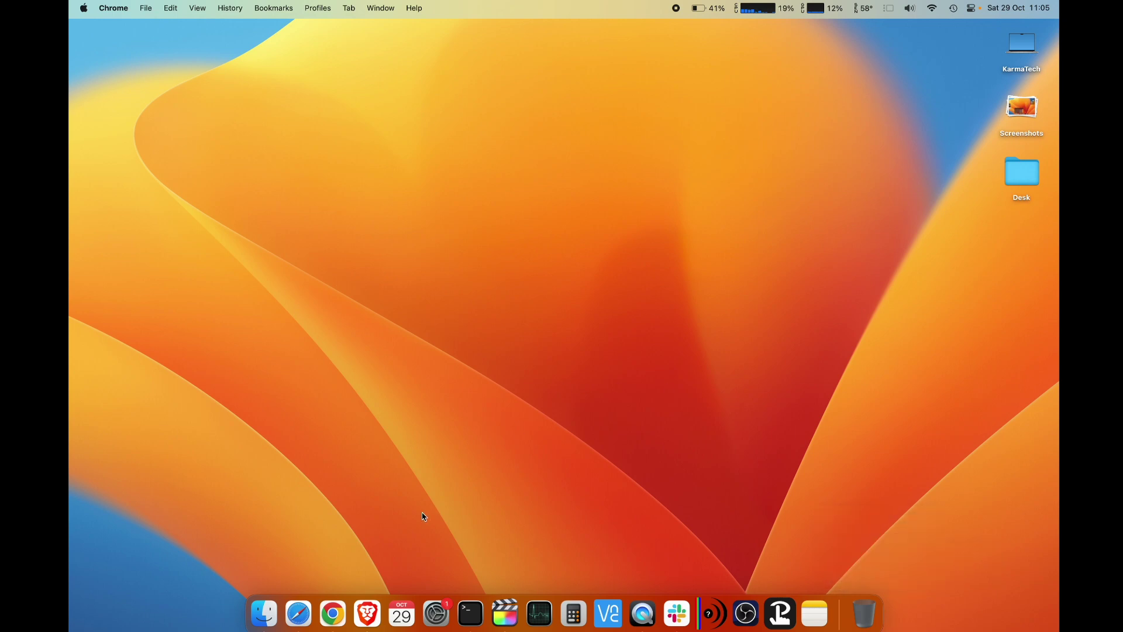
Restore and minimise the Wikipedia window twice to watch the genie animation.
left_click(332, 613)
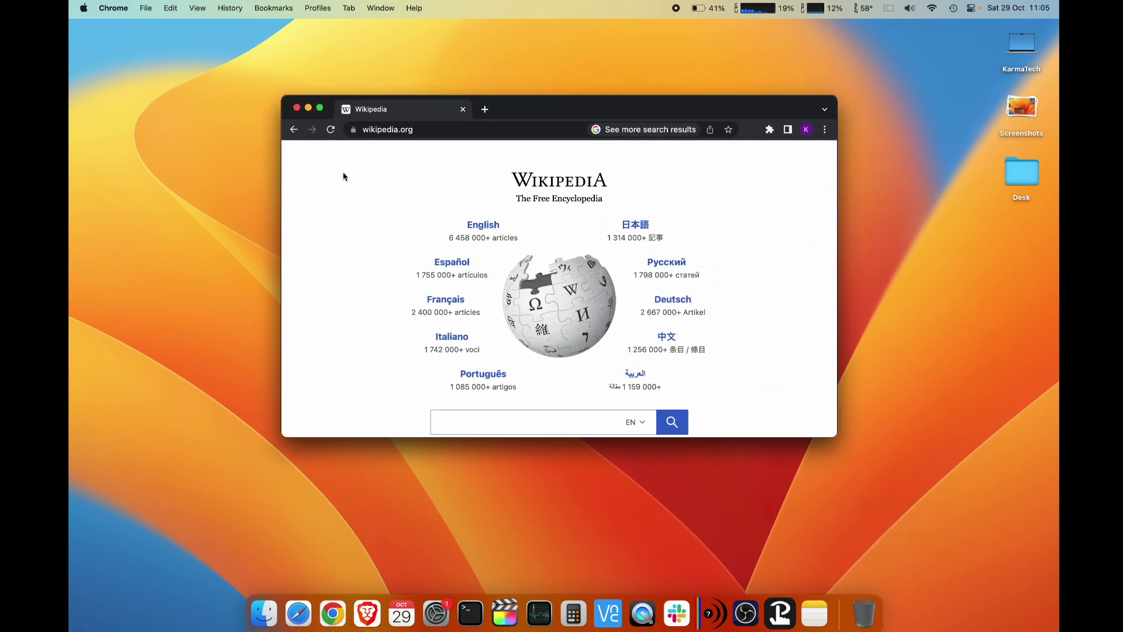
left_click(308, 108)
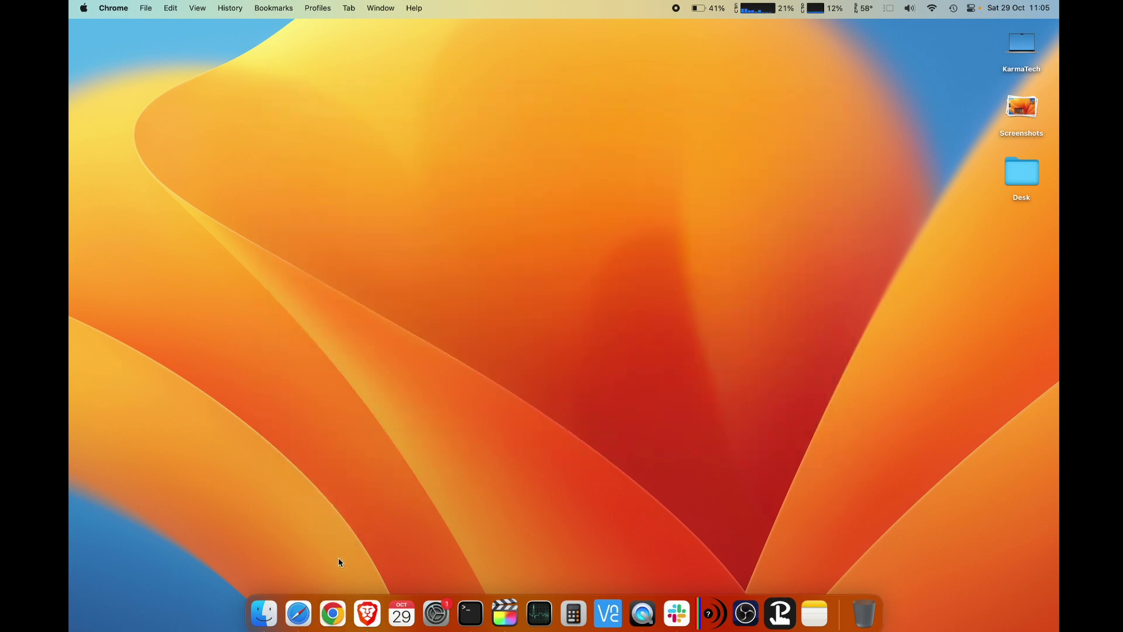
left_click(332, 613)
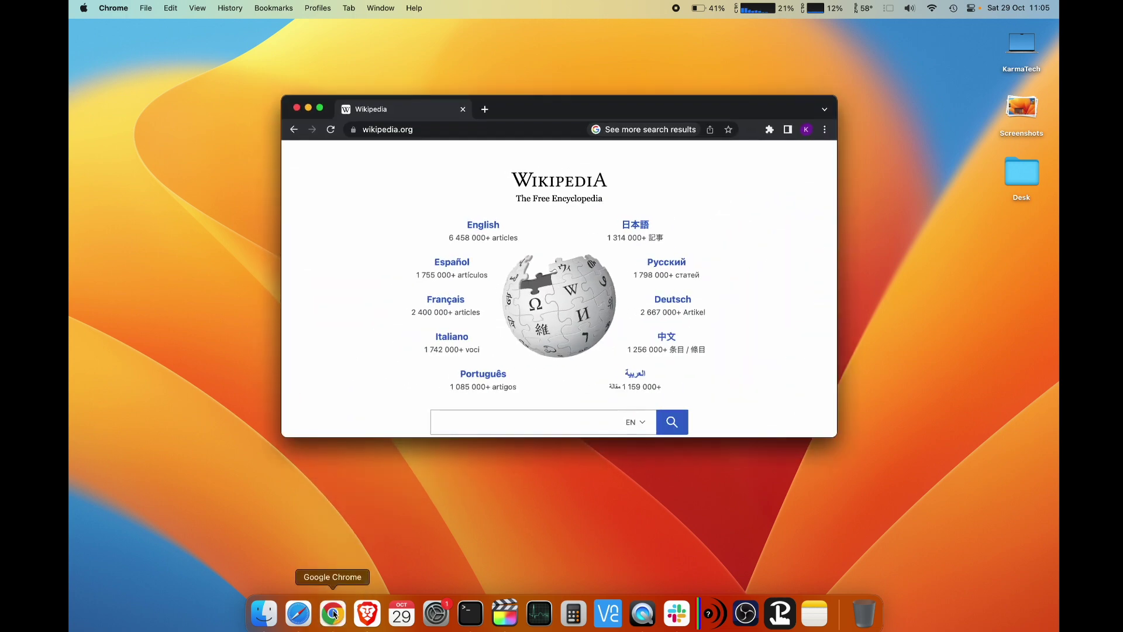
left_click(308, 107)
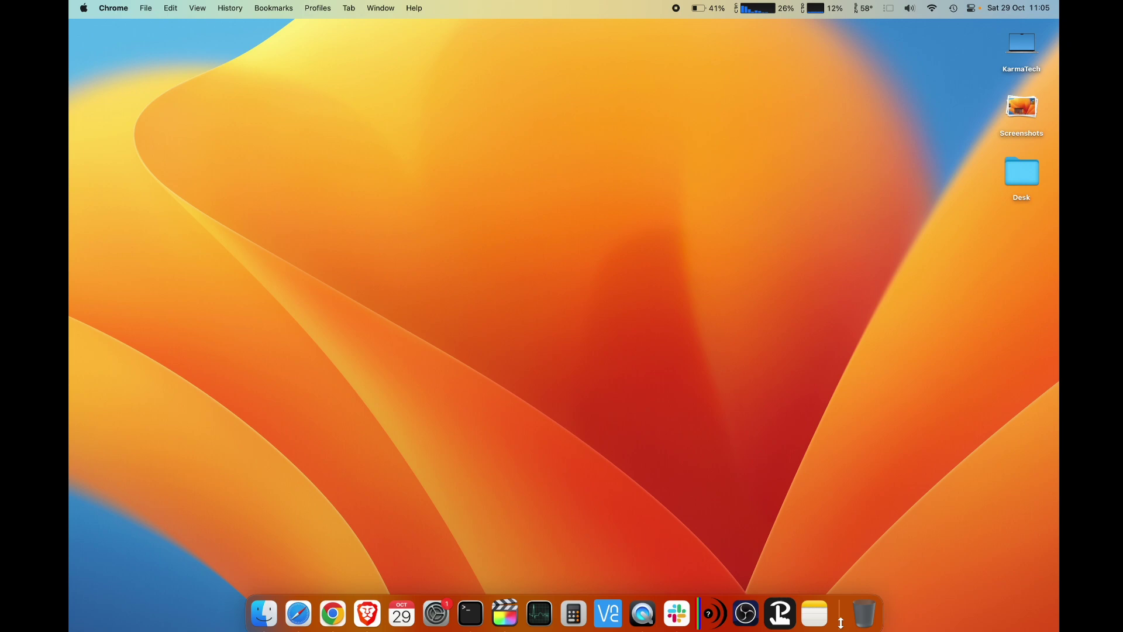
Open Dock Settings and nudge the Size slider to make the Dock slightly larger.
right_click(840, 621)
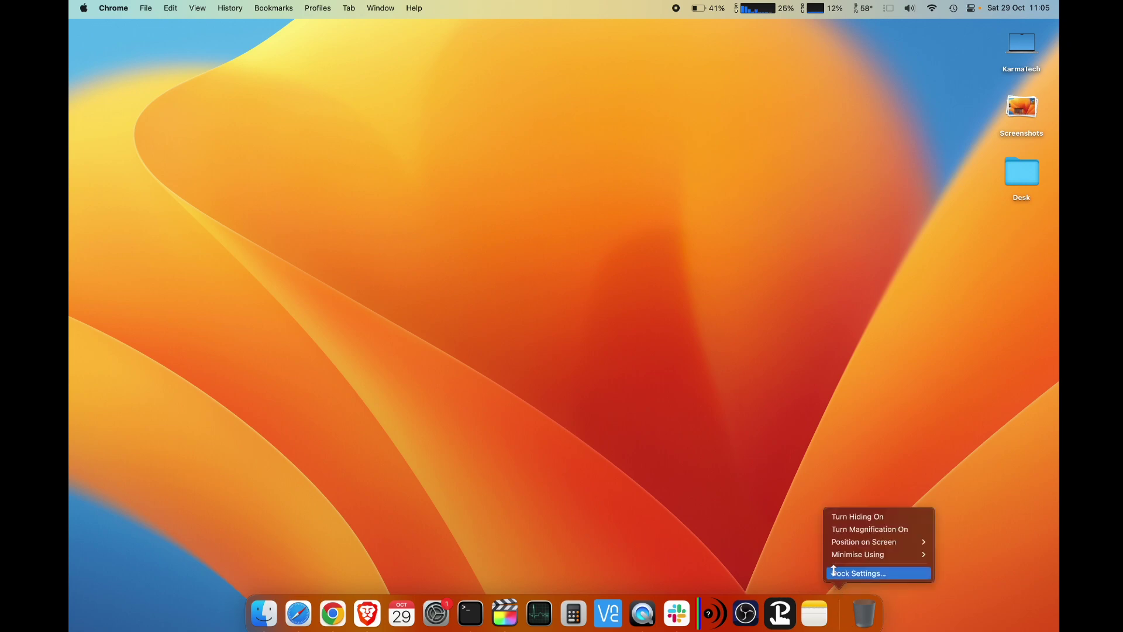
left_click(868, 573)
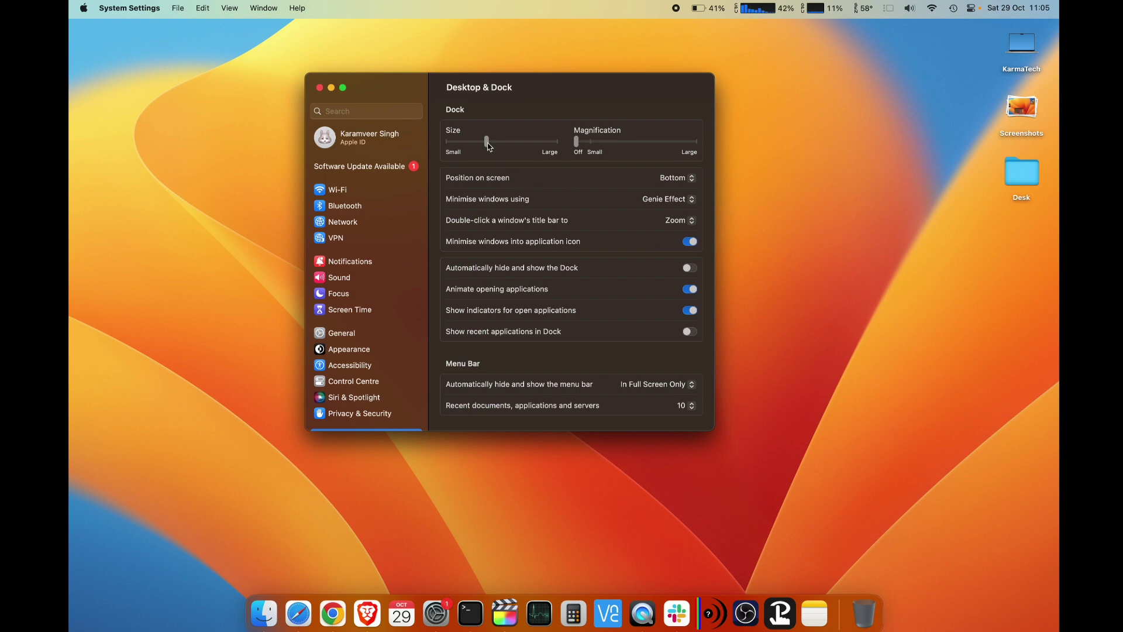
mouse_move(486, 142)
left_mouse_down()
mouse_move(459, 142)
mouse_move(512, 142)
mouse_move(459, 143)
mouse_move(493, 147)
left_mouse_up()
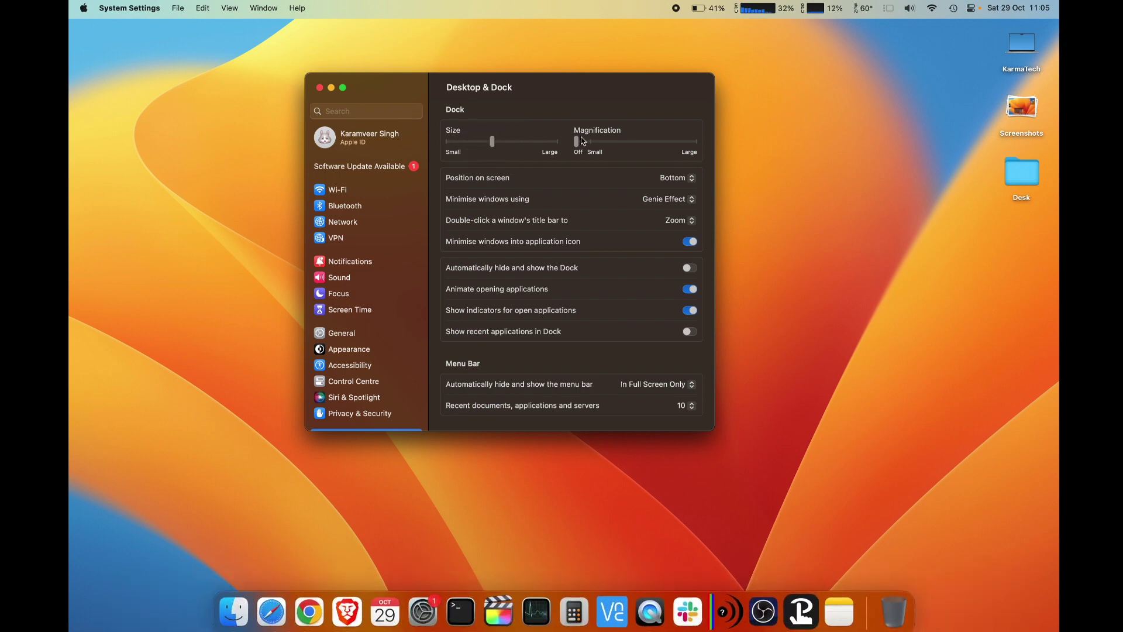
Drag Magnification up to Large, then back down to Off.
left_click_drag(577, 142, 646, 144)
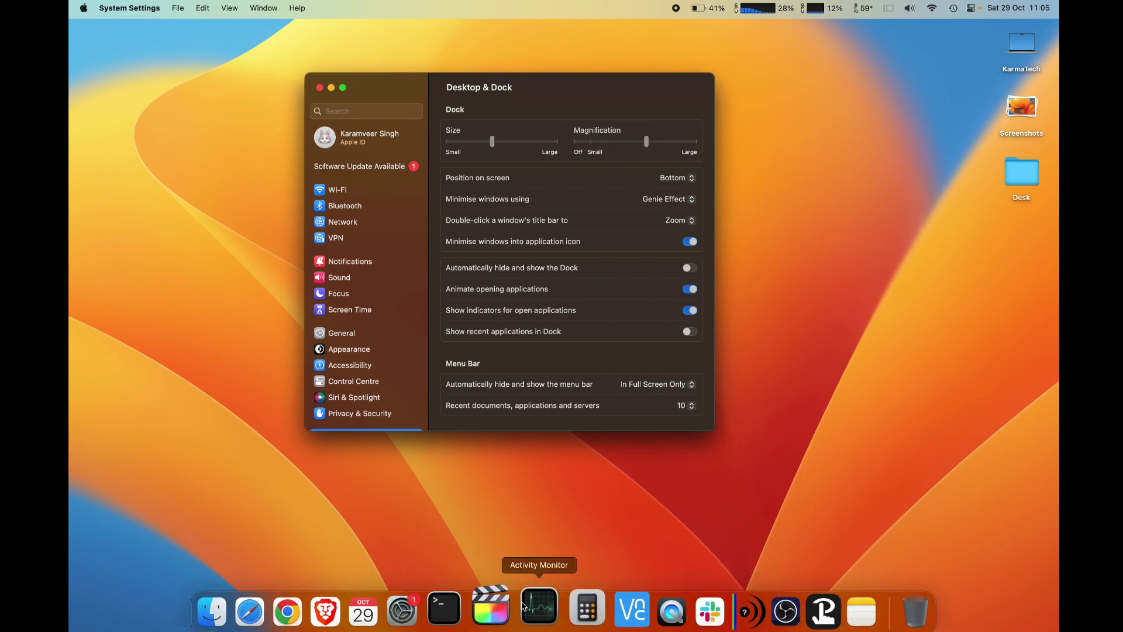
left_click_drag(647, 141, 694, 141)
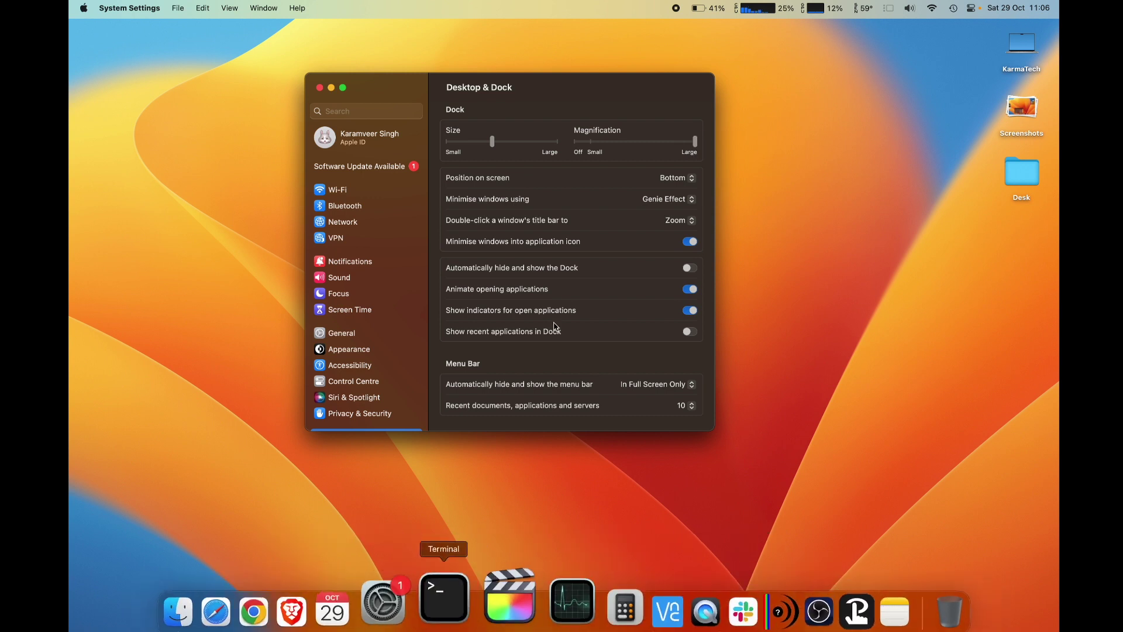
left_click_drag(695, 142, 576, 142)
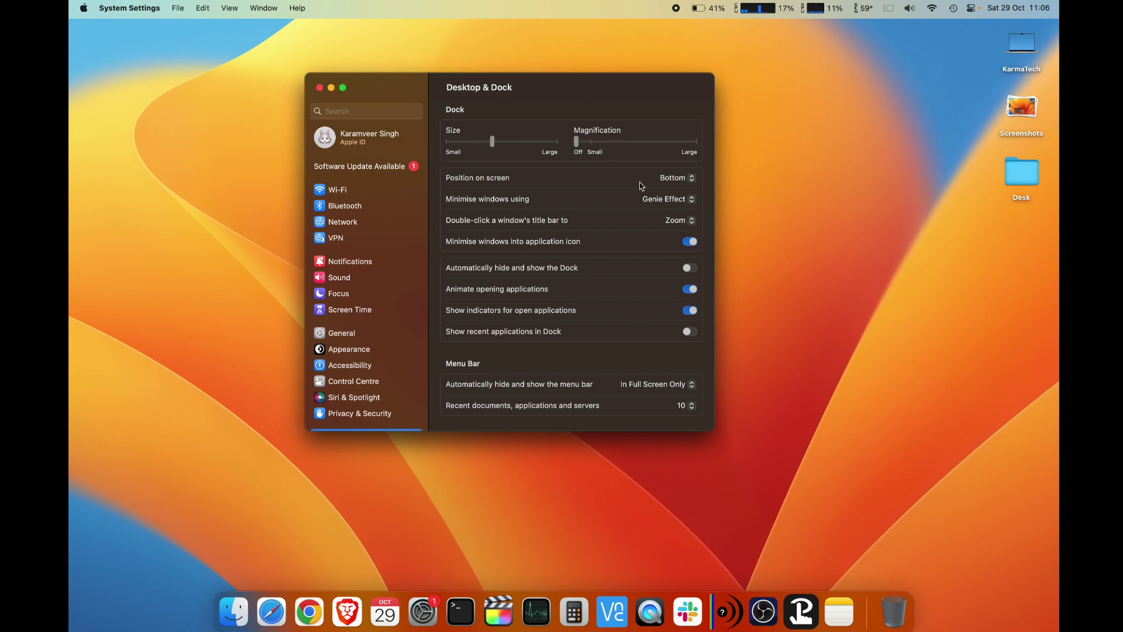
Set Position on screen to Left, then Right, then back to Bottom.
left_click(680, 179)
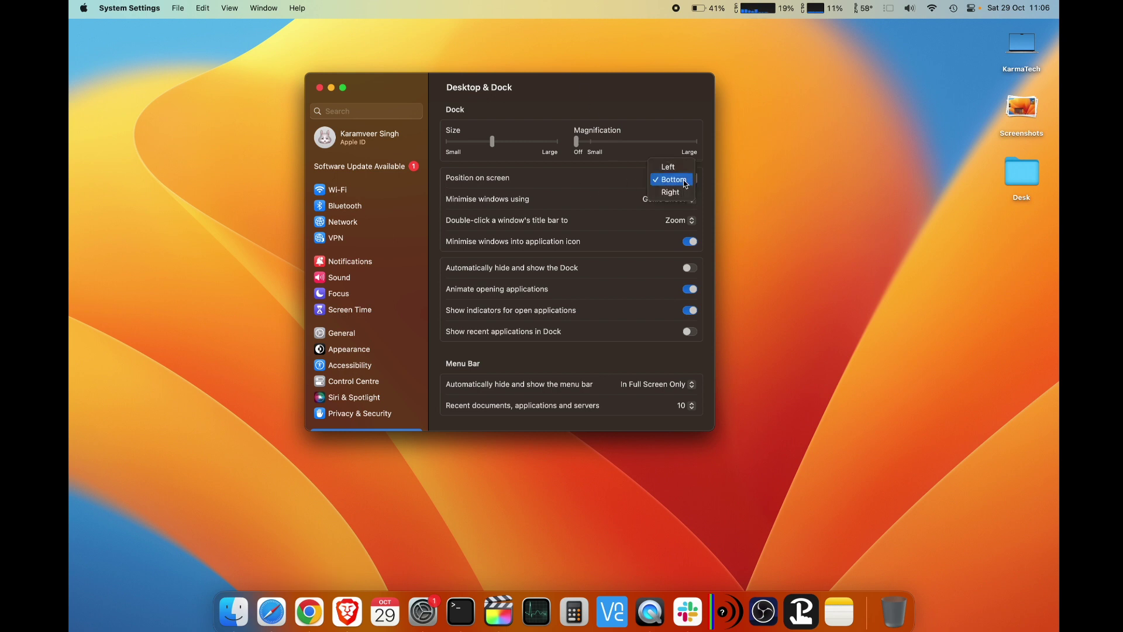
left_click(678, 168)
left_click(680, 178)
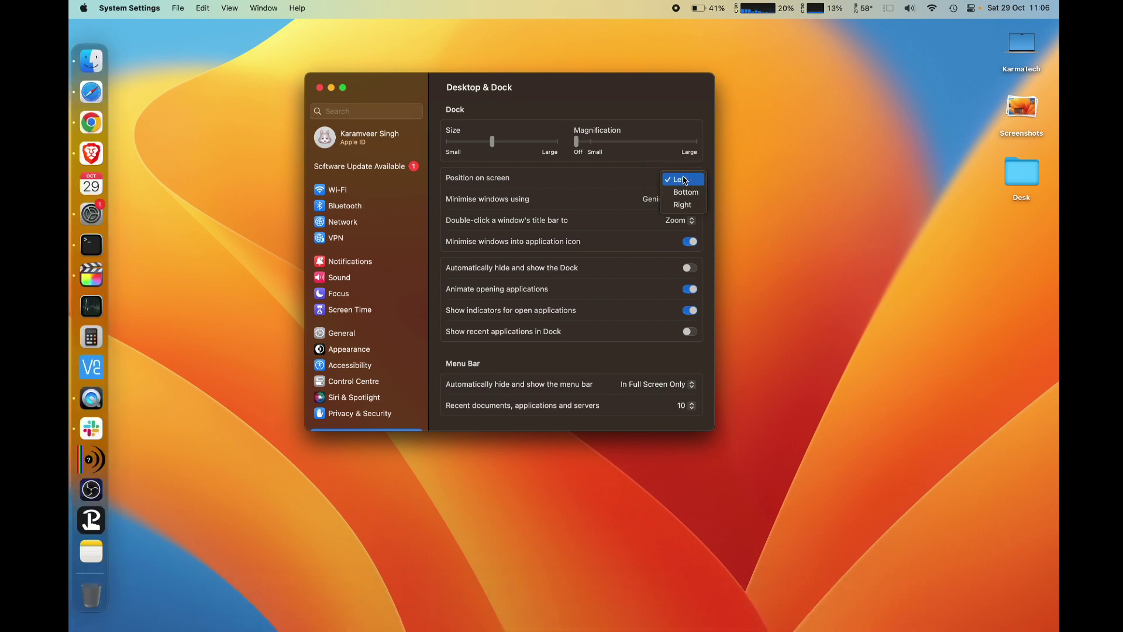
left_click(685, 205)
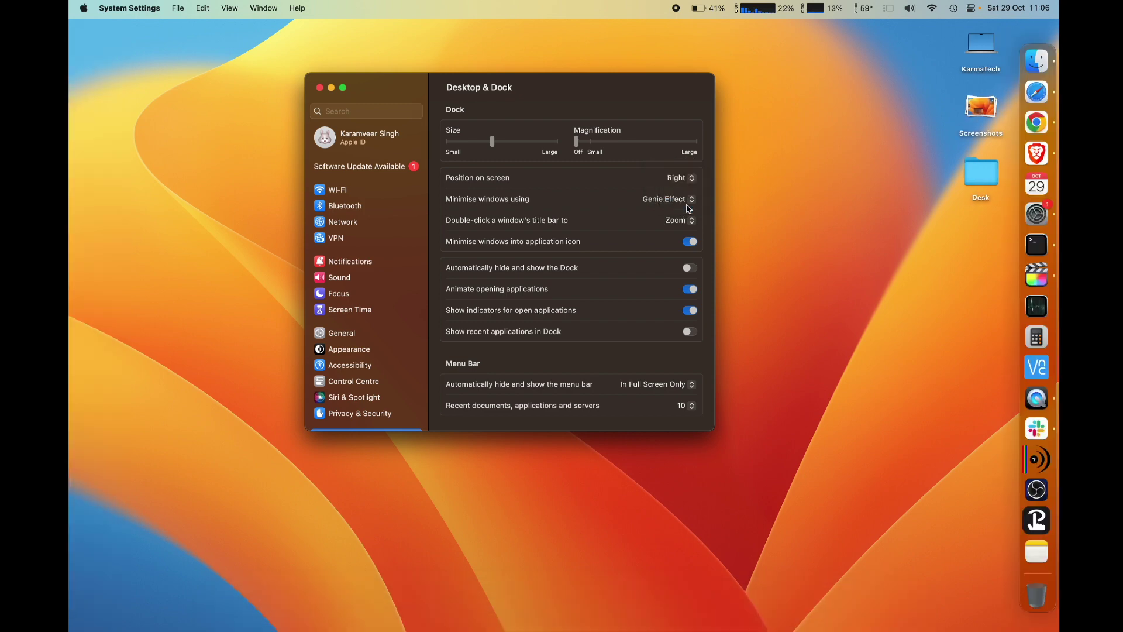
left_click(688, 179)
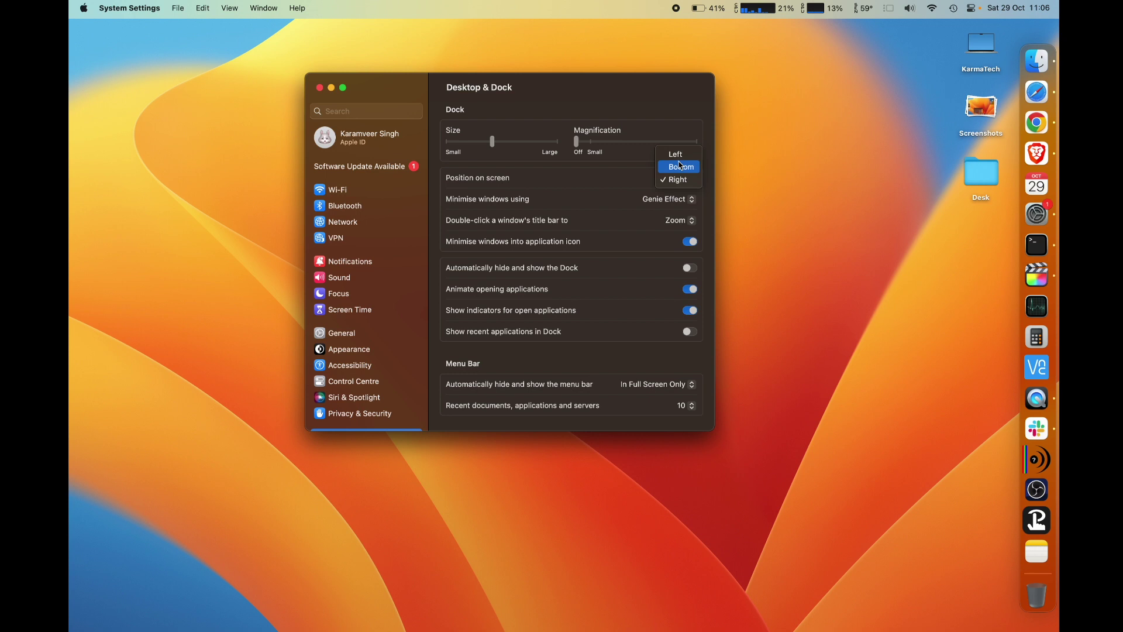
left_click(680, 165)
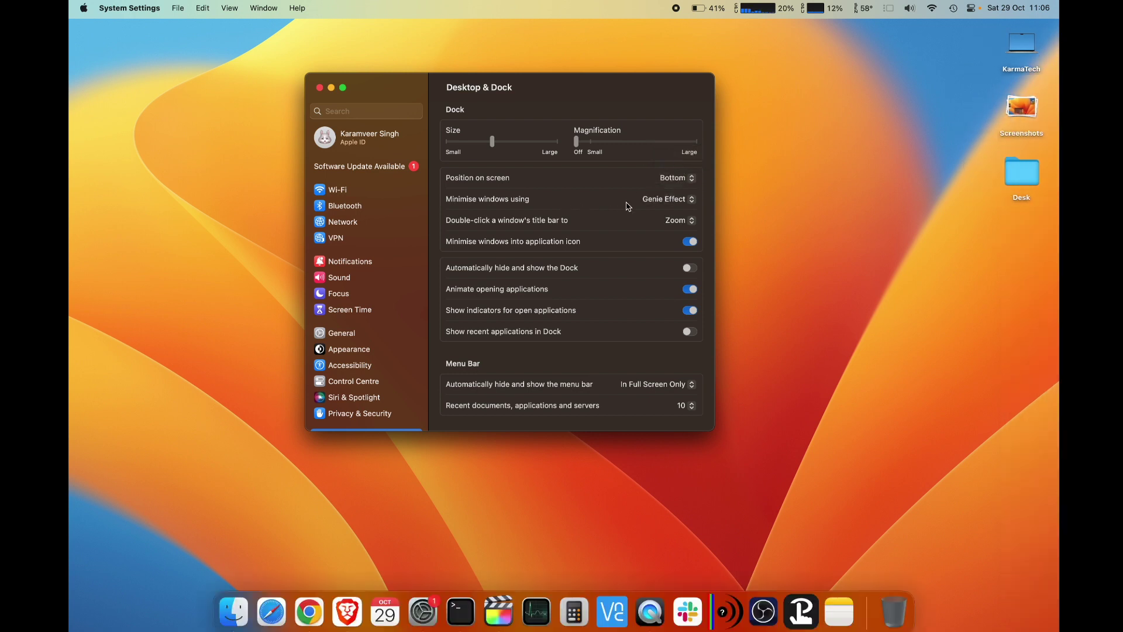
key("super+Tab")
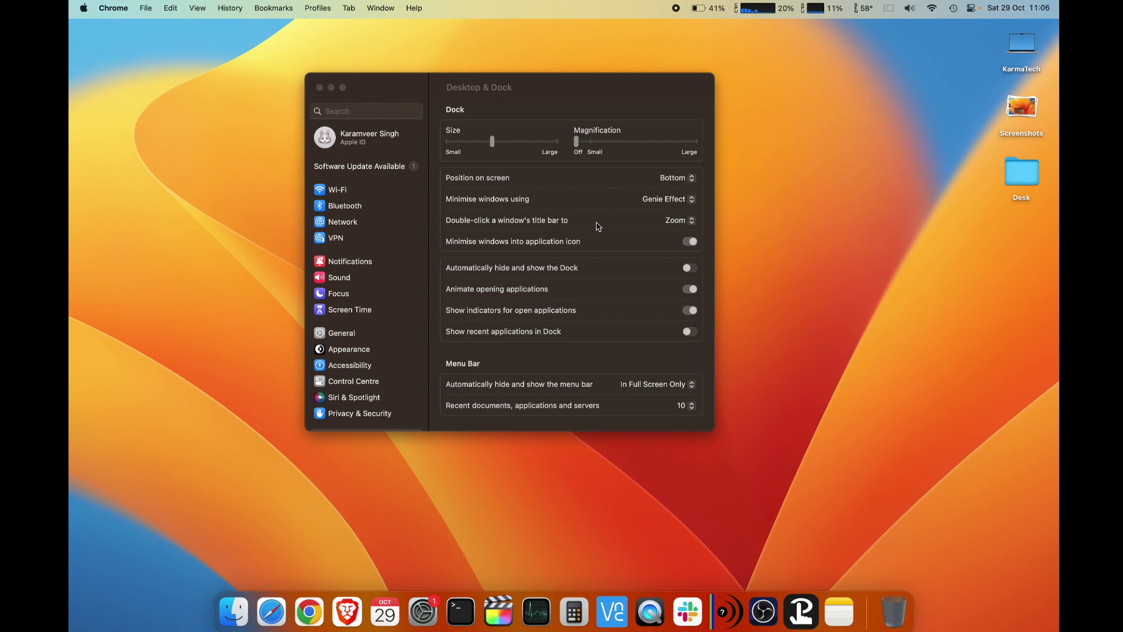
left_click(699, 223)
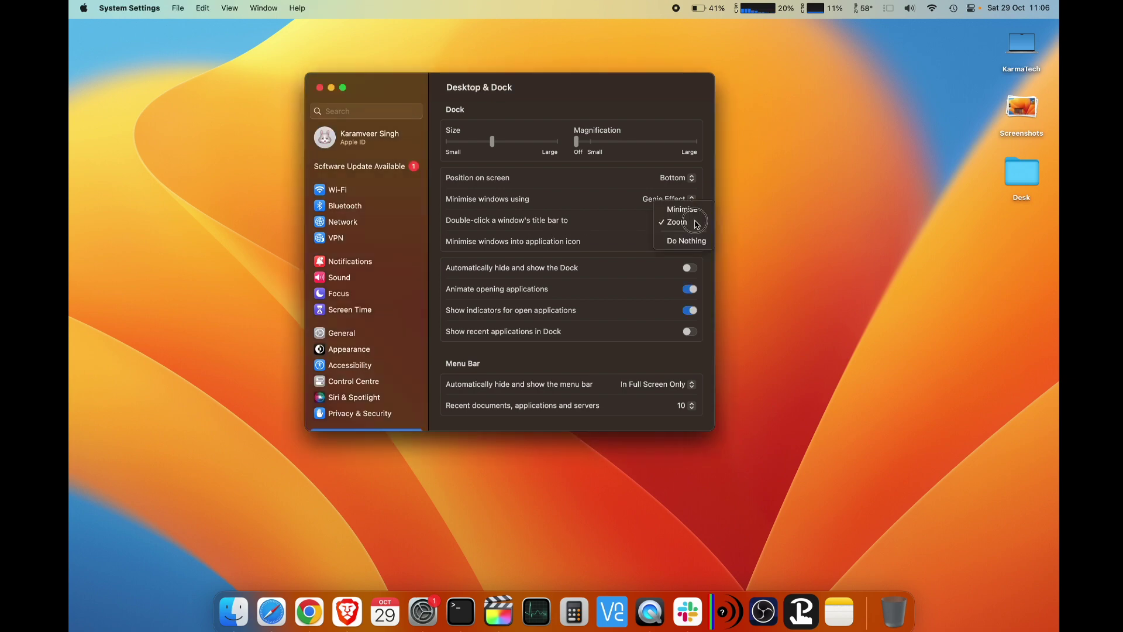
left_click(696, 221)
left_click(309, 611)
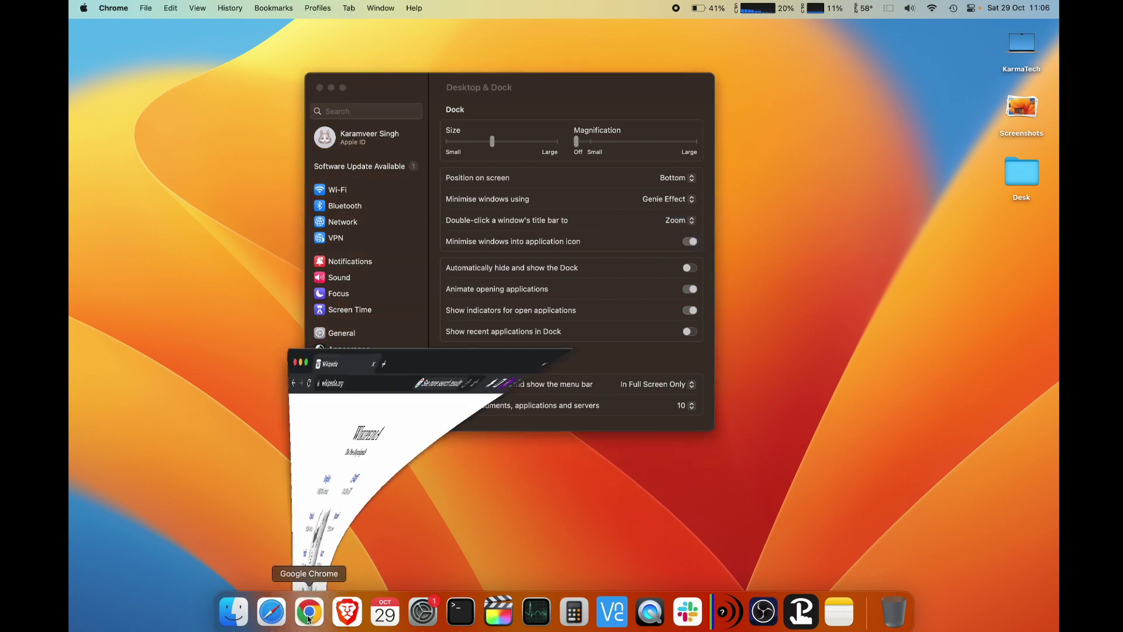
double_click(542, 108)
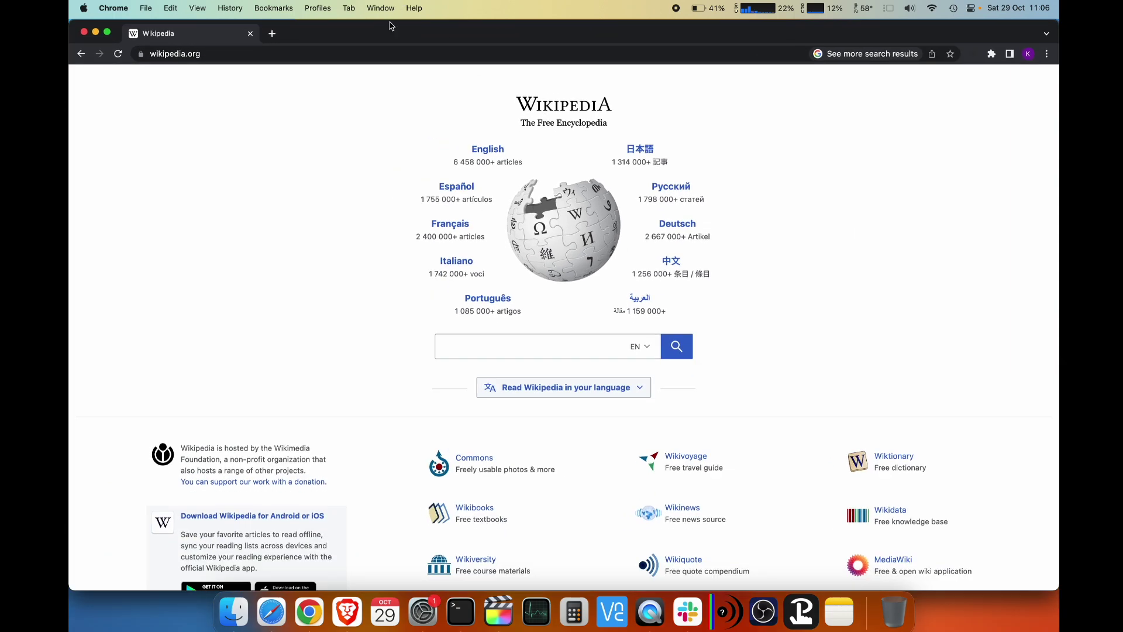
double_click(390, 28)
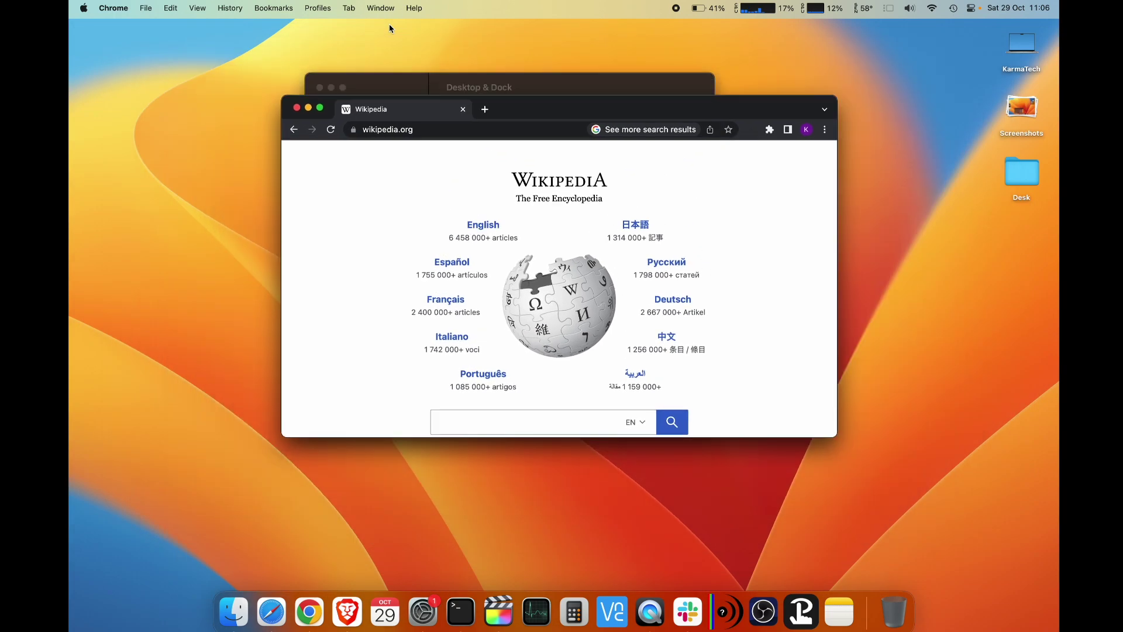
left_click(308, 109)
left_click(691, 222)
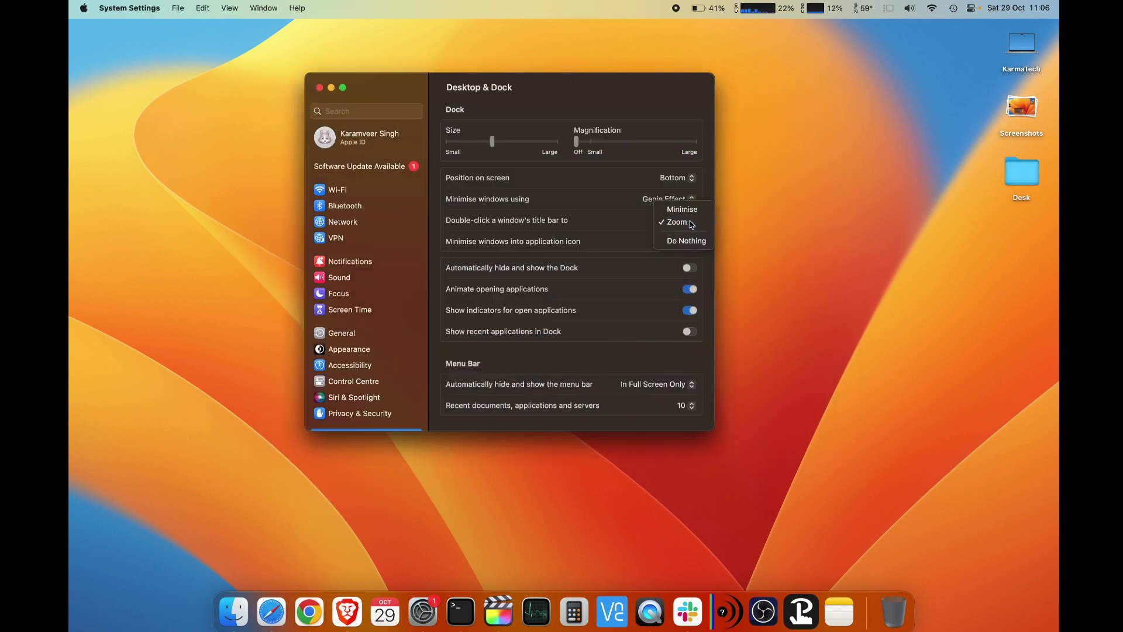
left_click(683, 209)
left_click(691, 222)
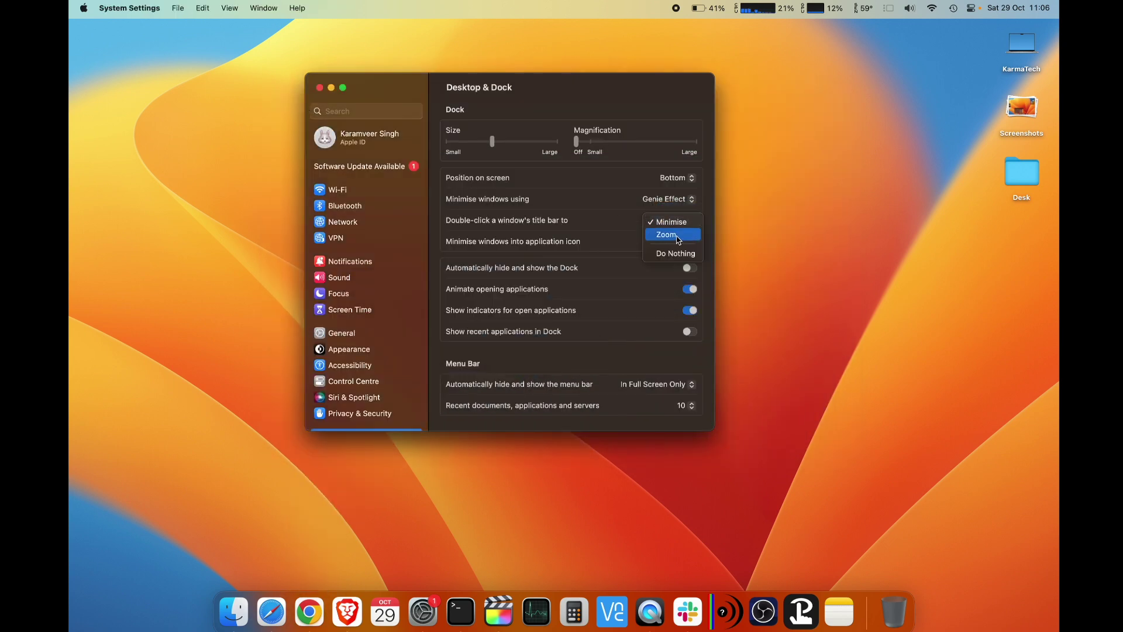
left_click(676, 236)
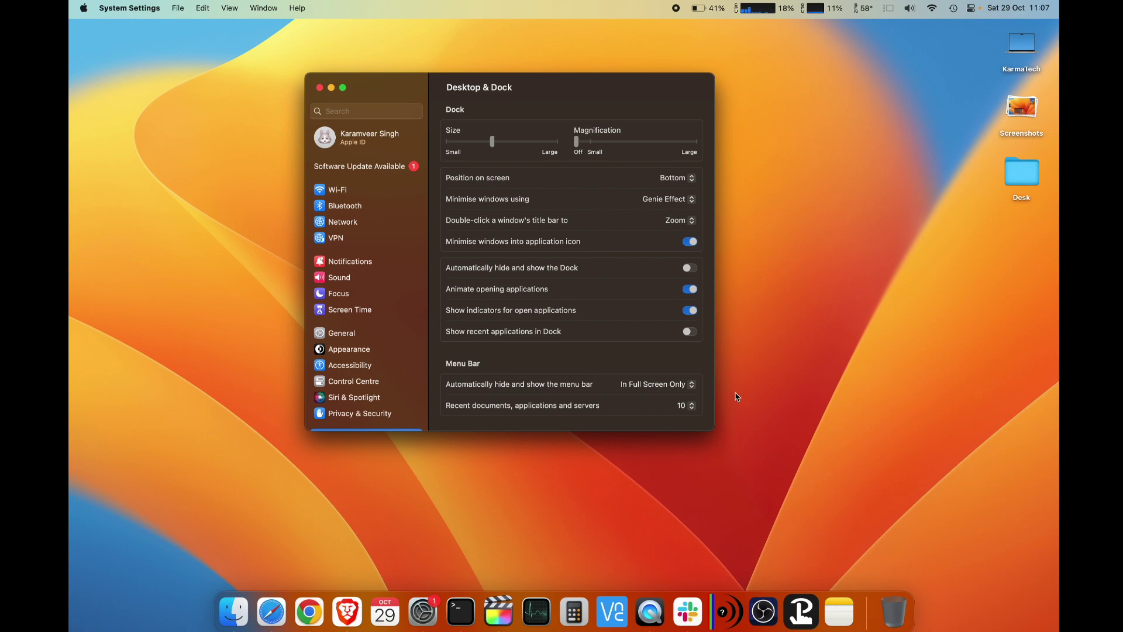
left_click(309, 616)
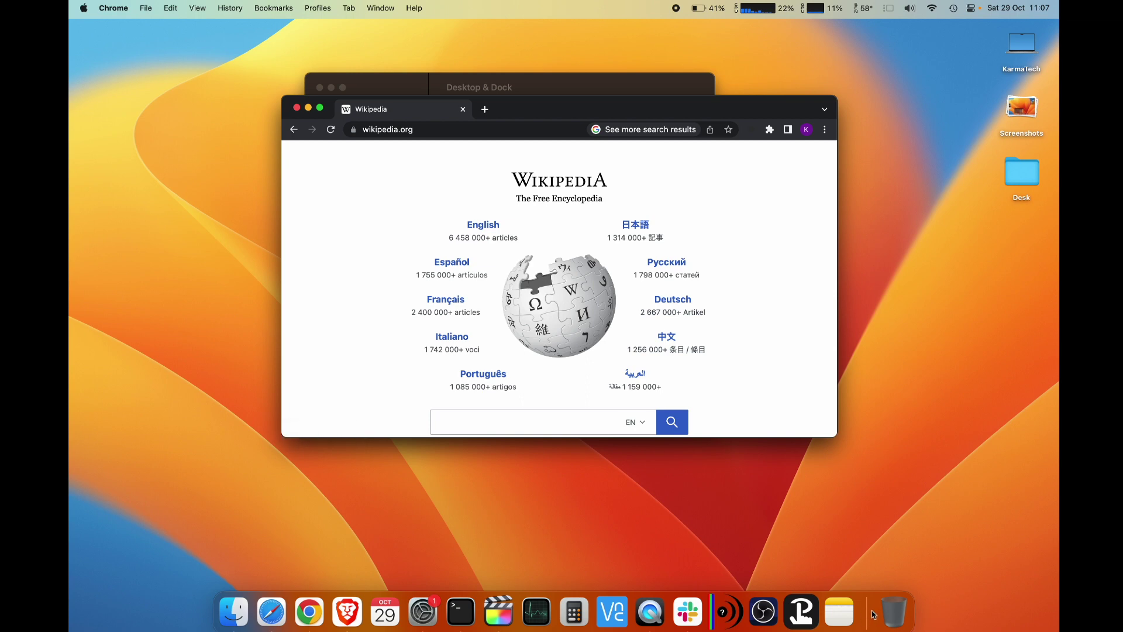
left_click(308, 108)
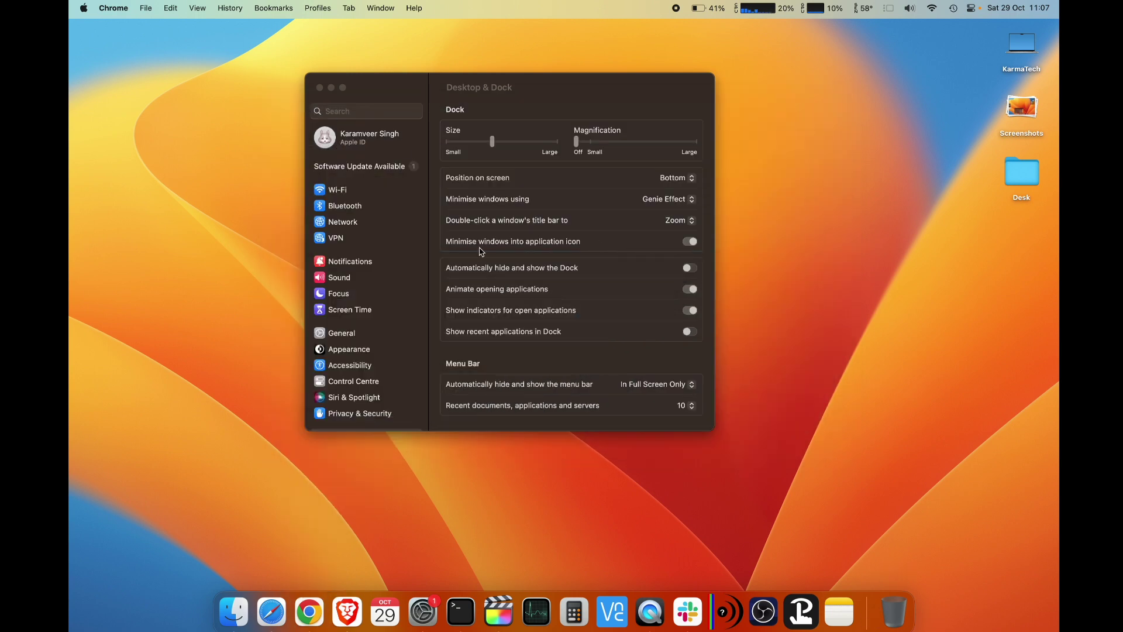
left_click(690, 241)
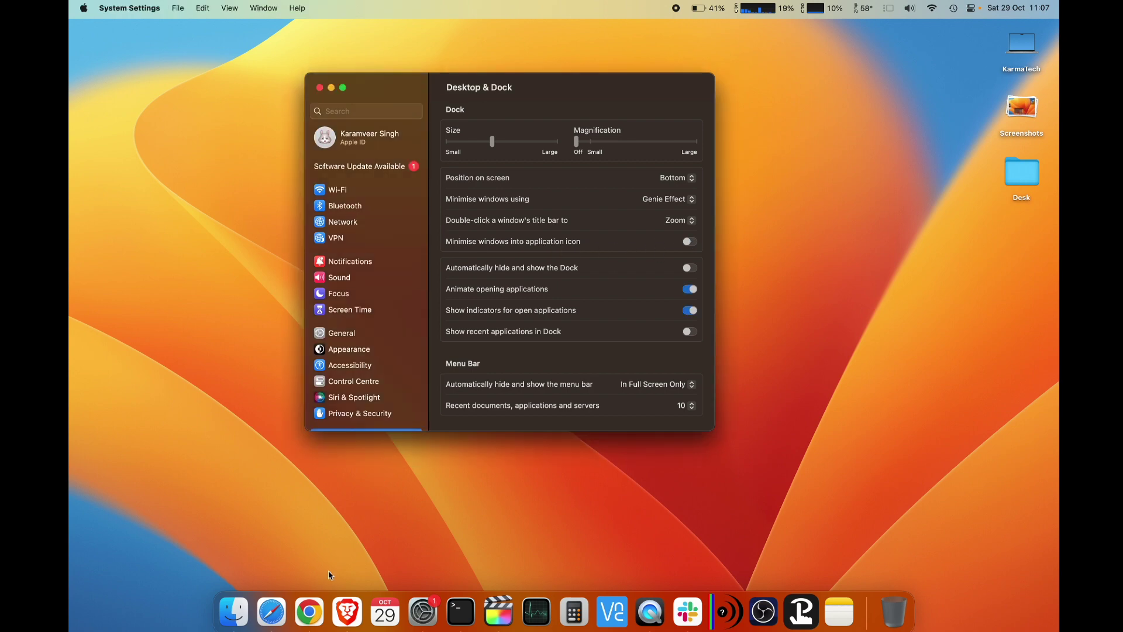
left_click(309, 610)
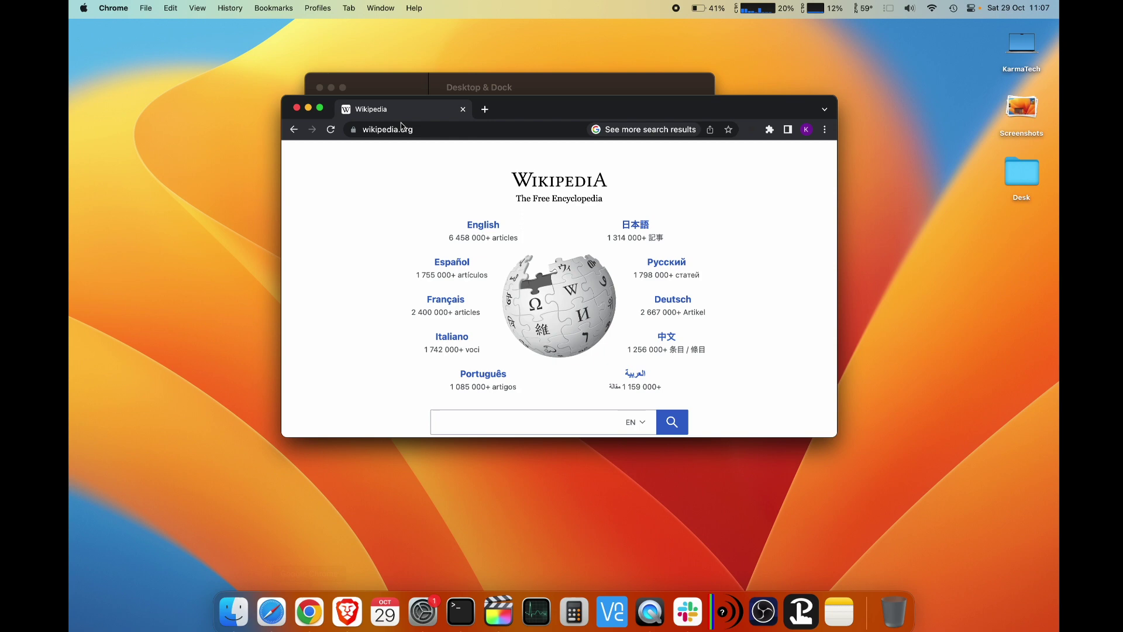
left_click(308, 108)
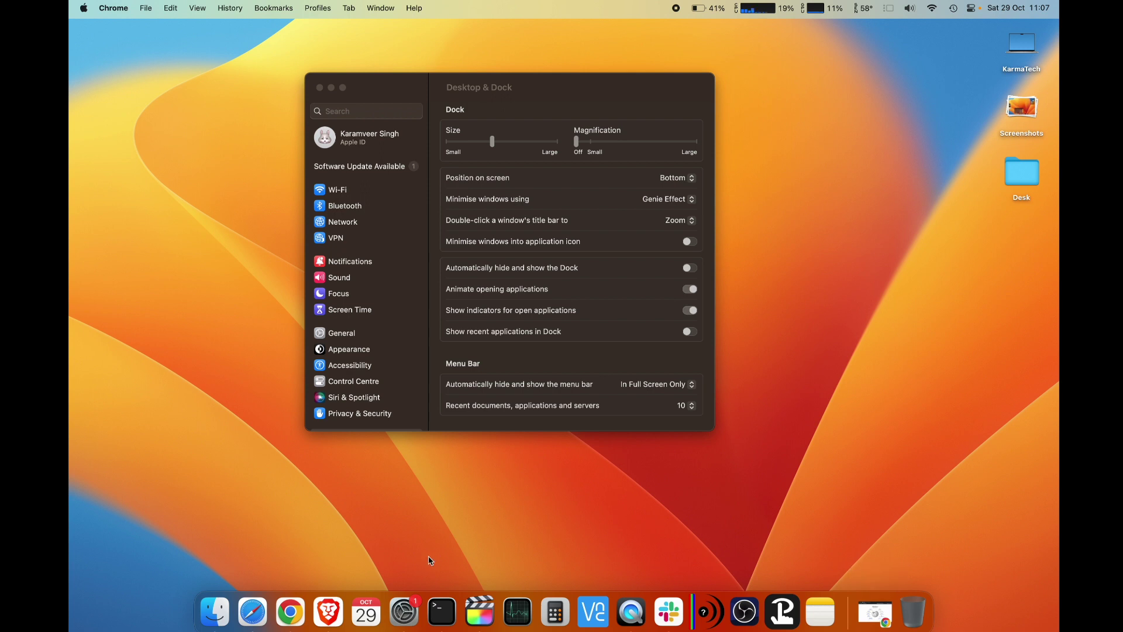
left_click(876, 613)
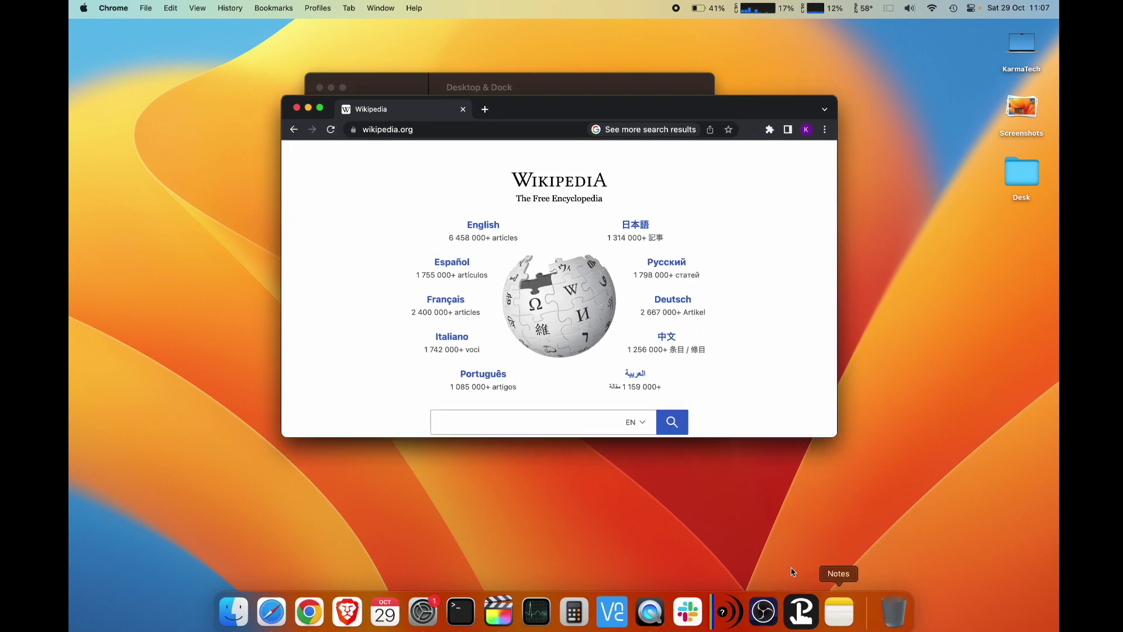
left_click(308, 108)
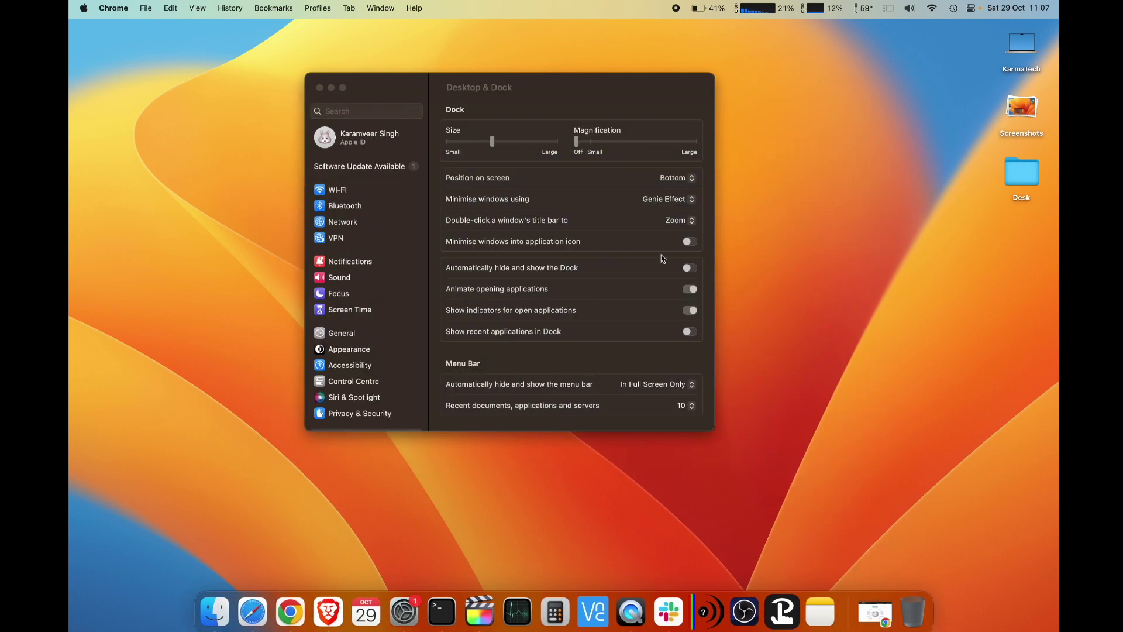
left_click(690, 243)
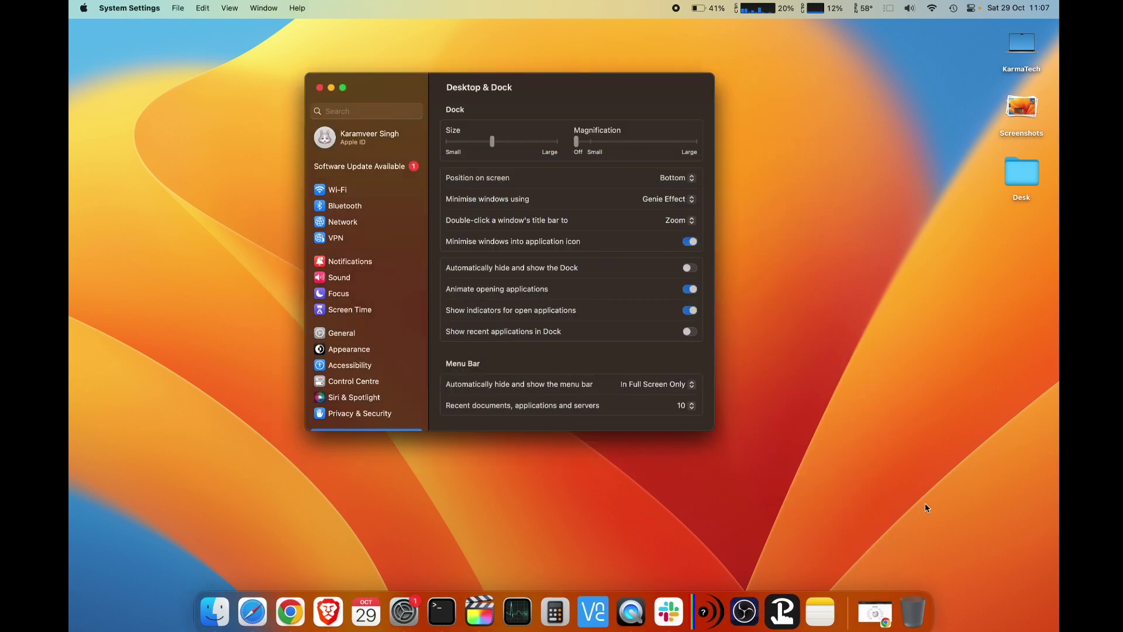
left_click(874, 611)
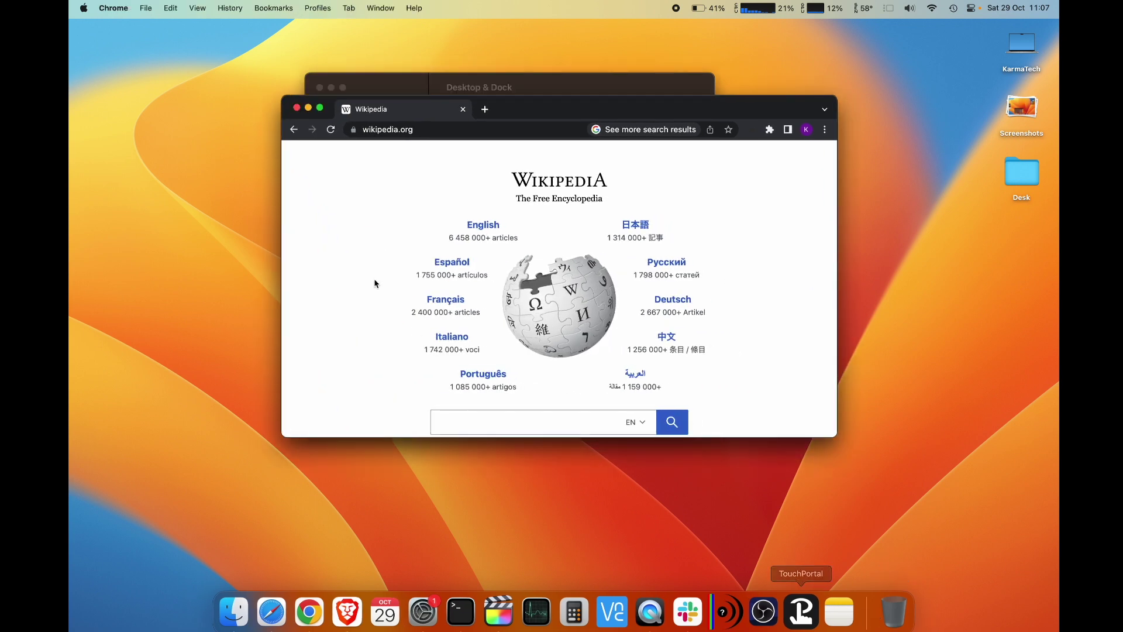
left_click(309, 108)
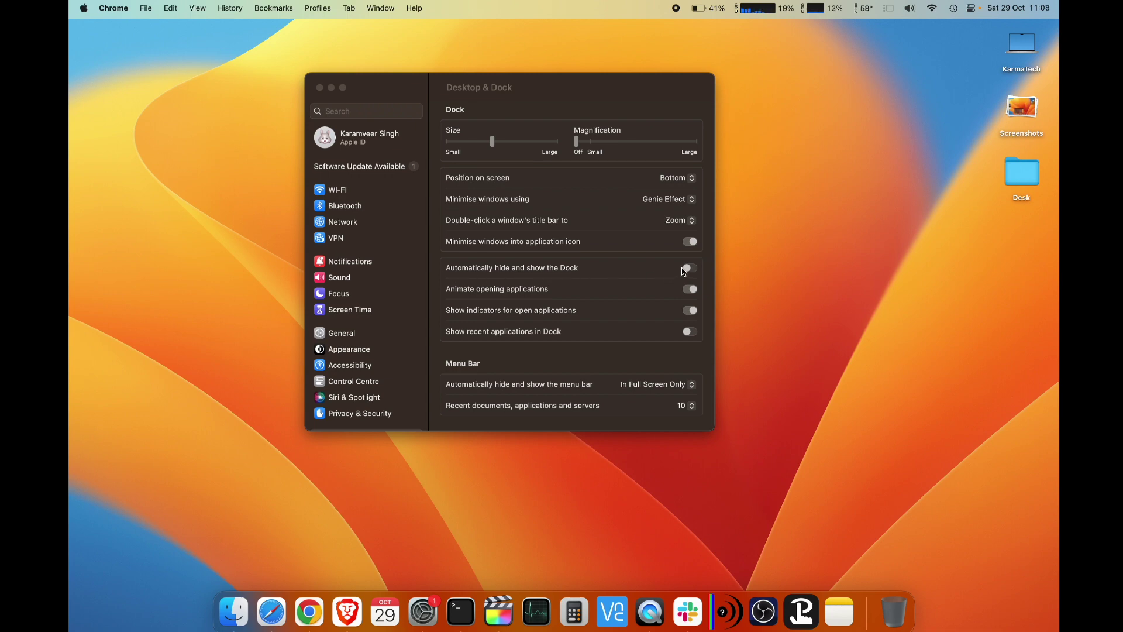
left_click(646, 293)
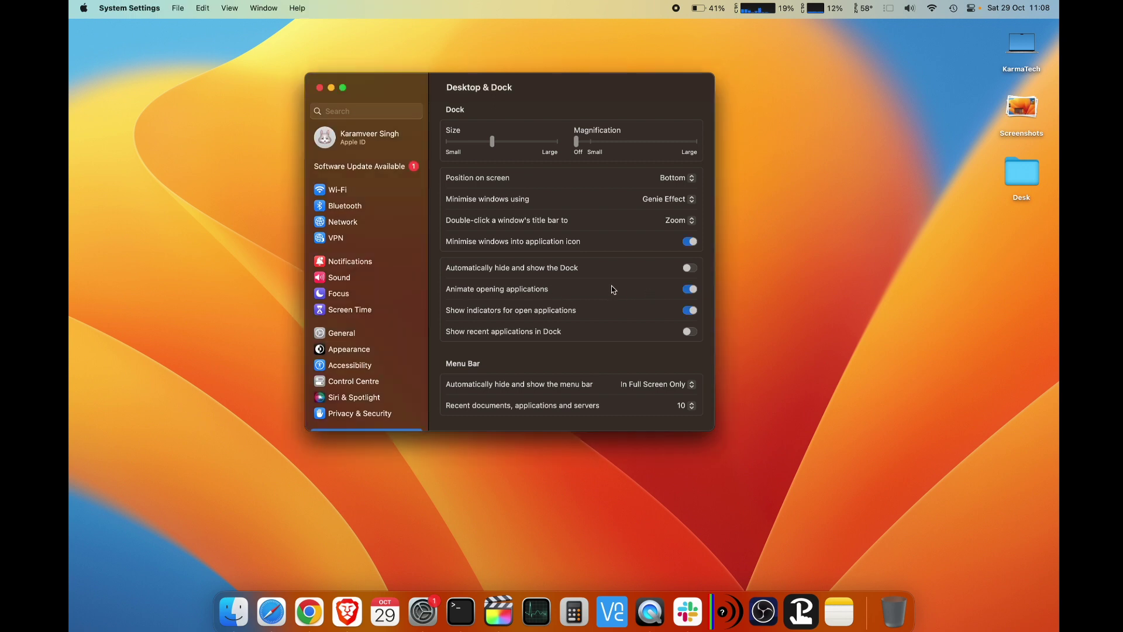
left_click(693, 292)
left_click(309, 619)
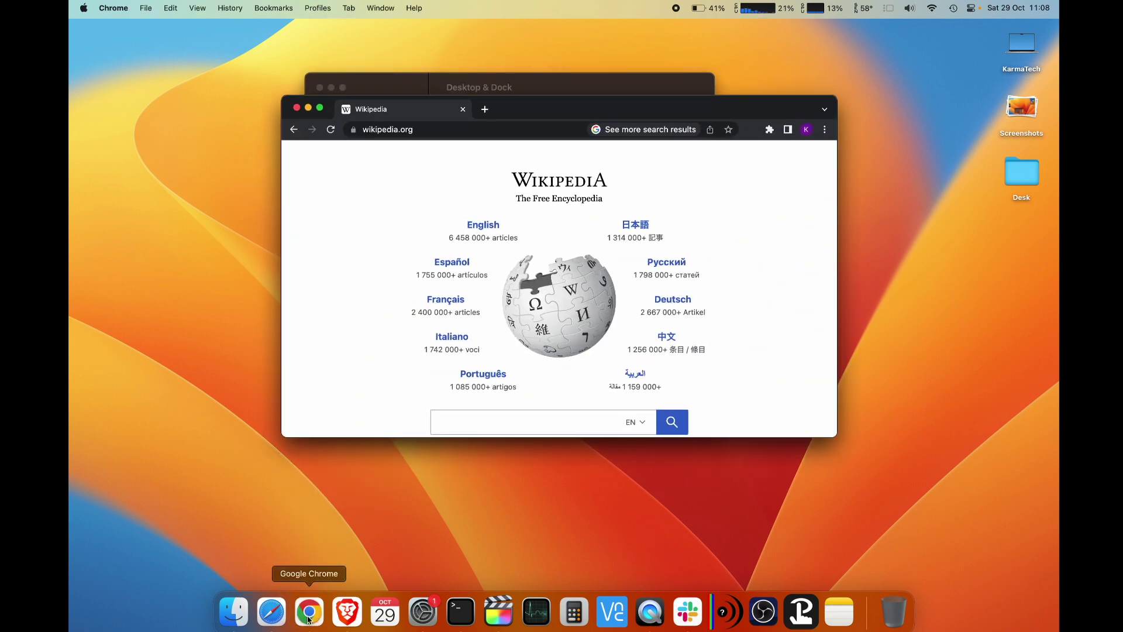
left_click(309, 107)
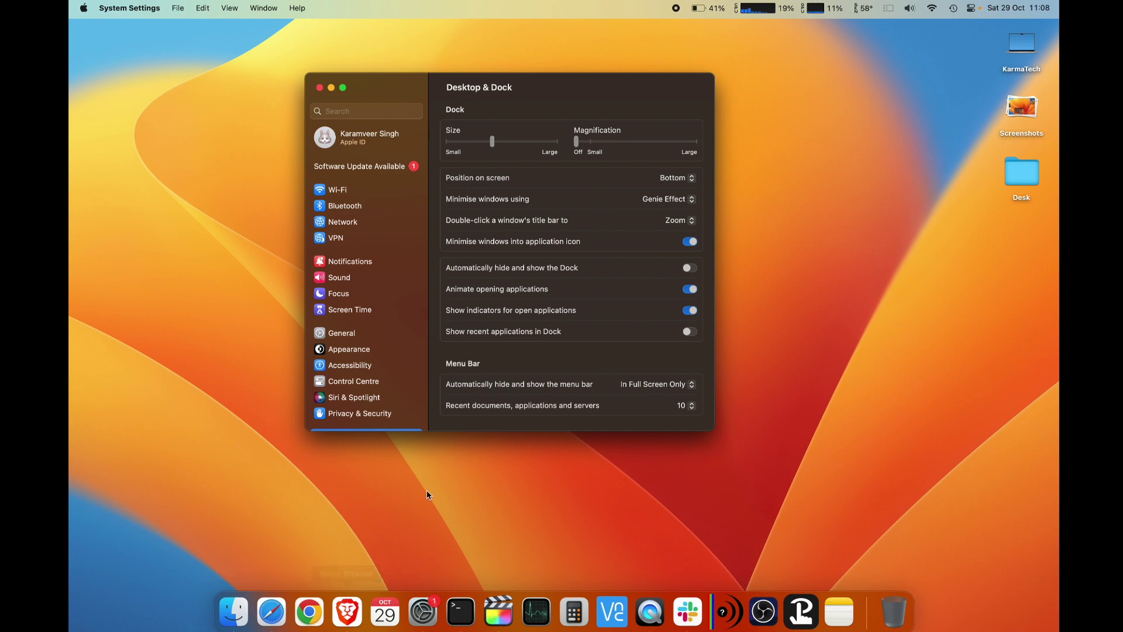
left_click(309, 611)
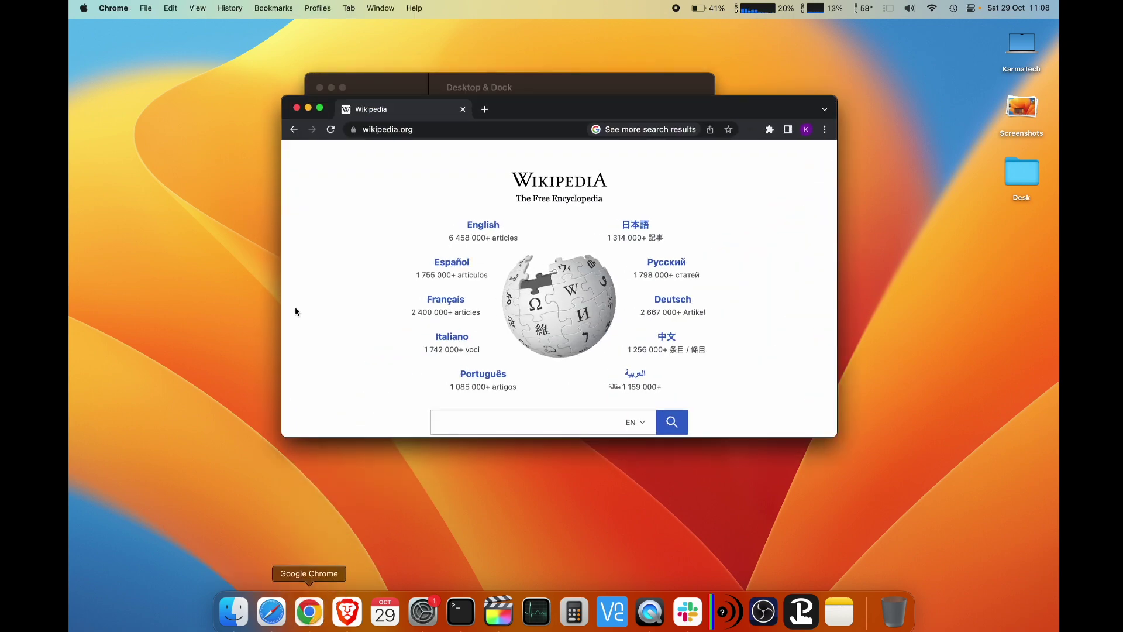
left_click(308, 108)
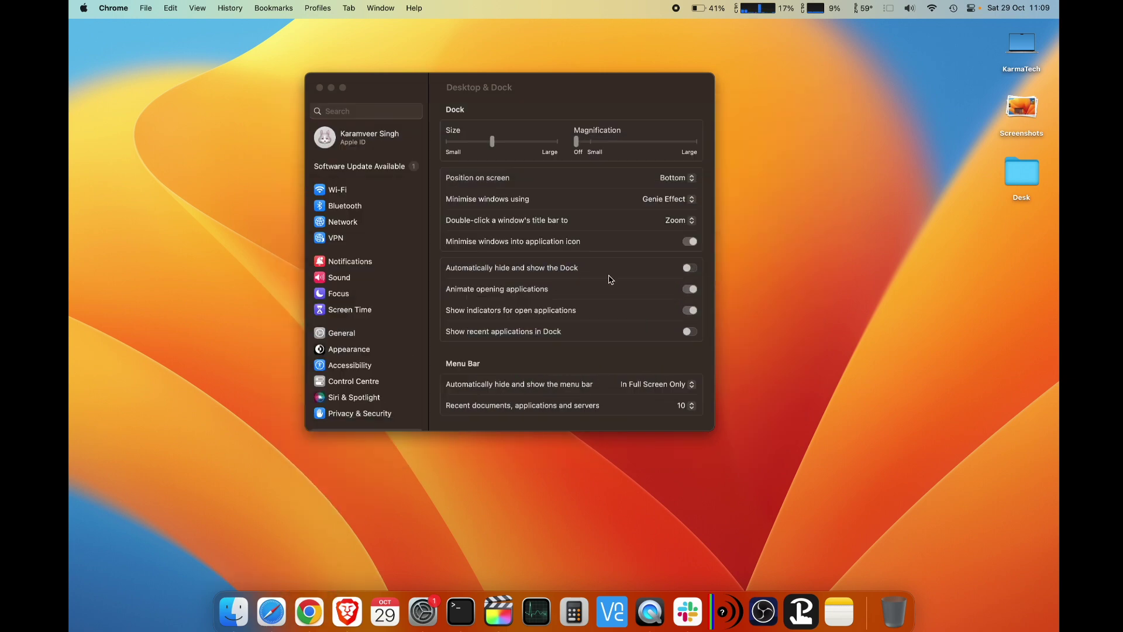
left_click(690, 311)
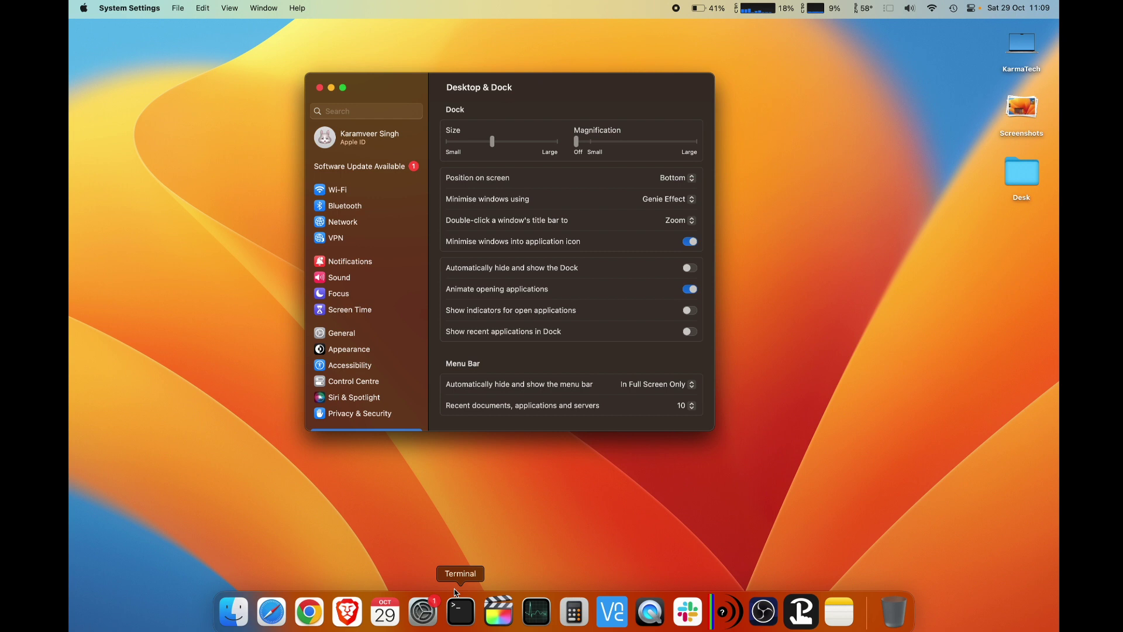
left_click(690, 311)
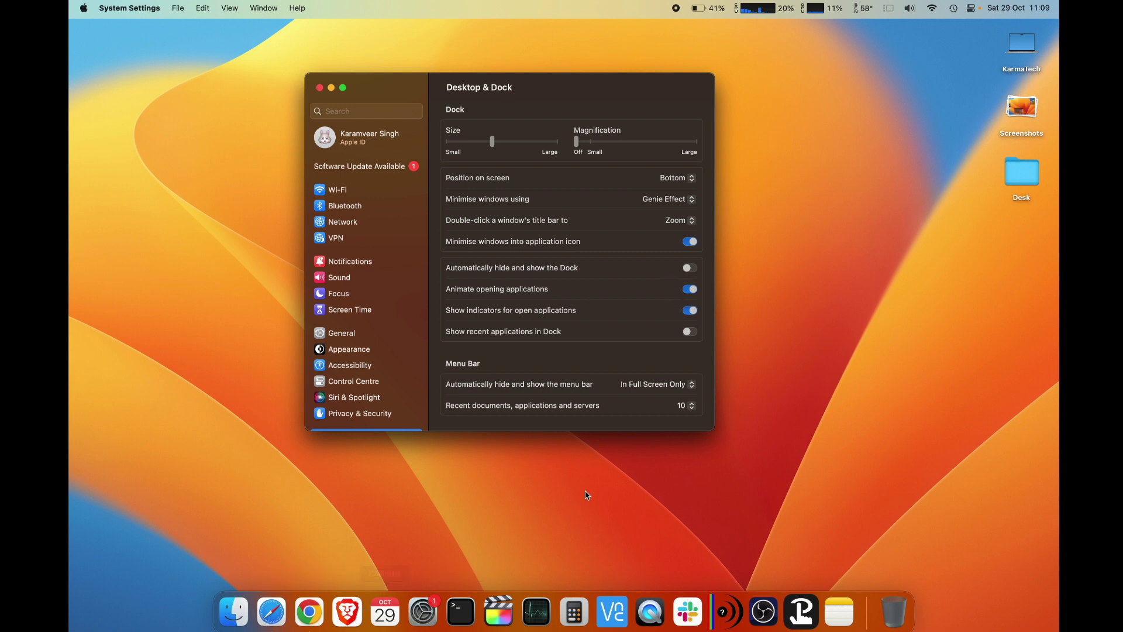
left_click(692, 333)
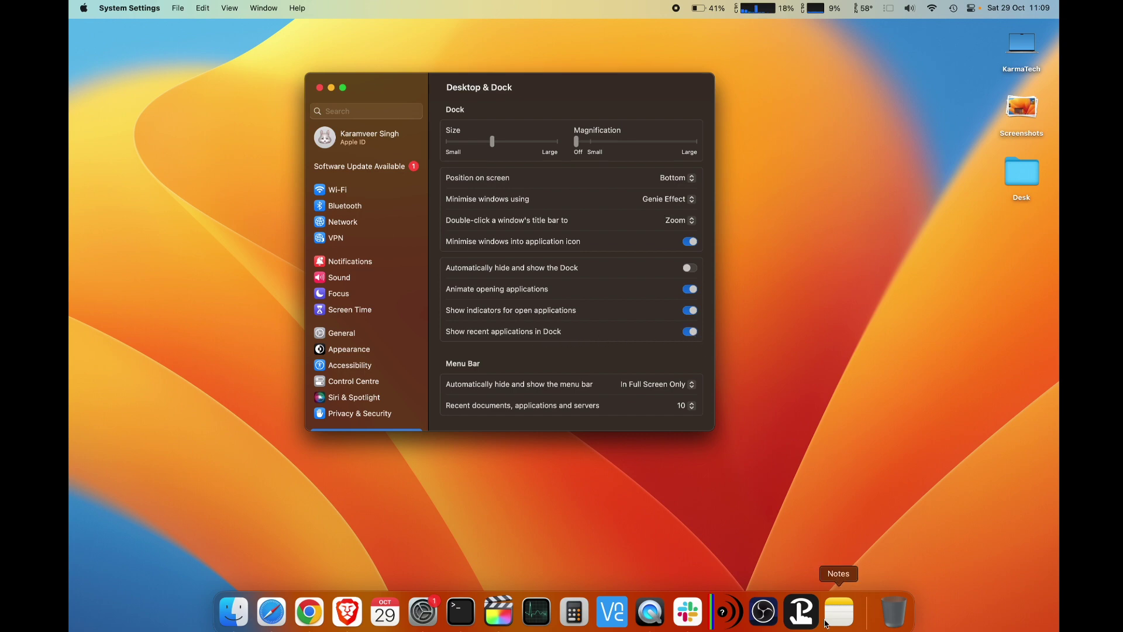
left_click(691, 332)
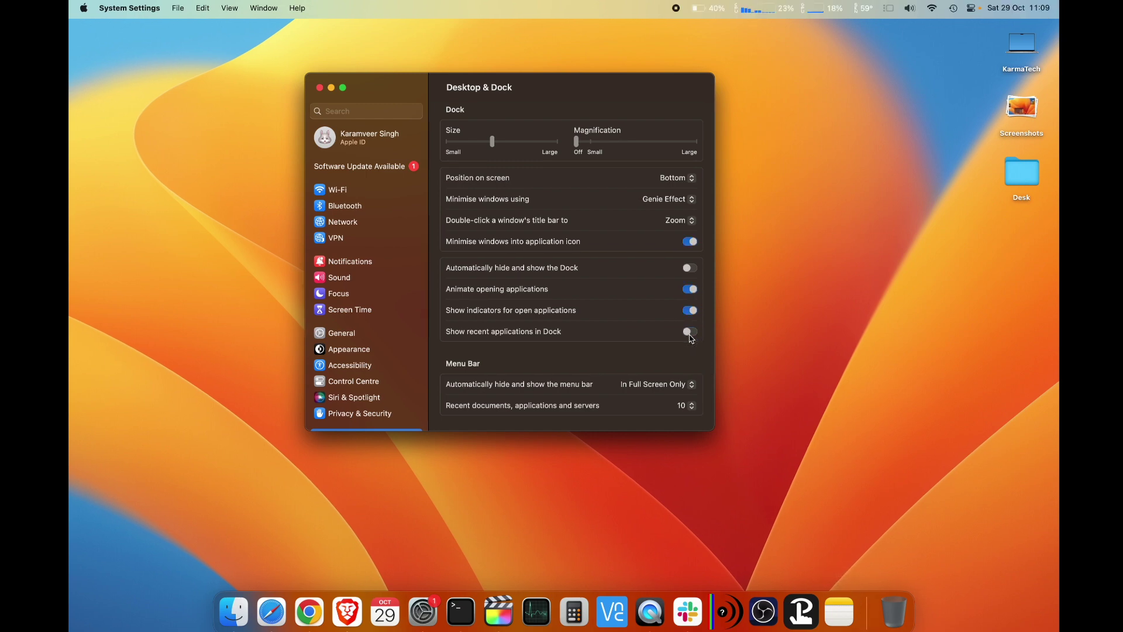